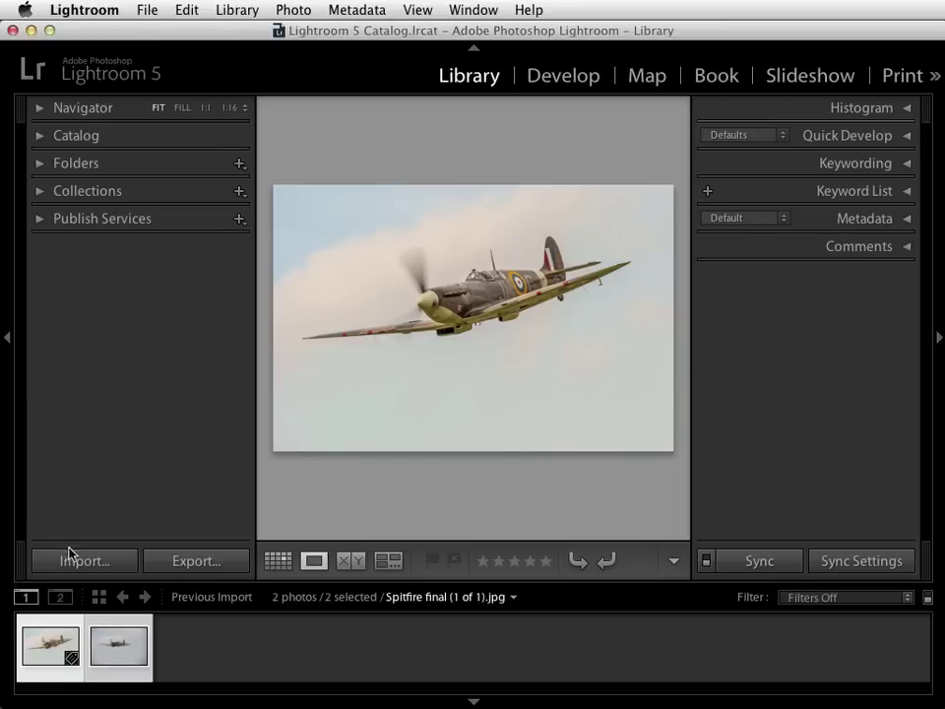
Step: Start a photo import from the Nikon D700 and look through the Macintosh HD source folders
click(148, 10)
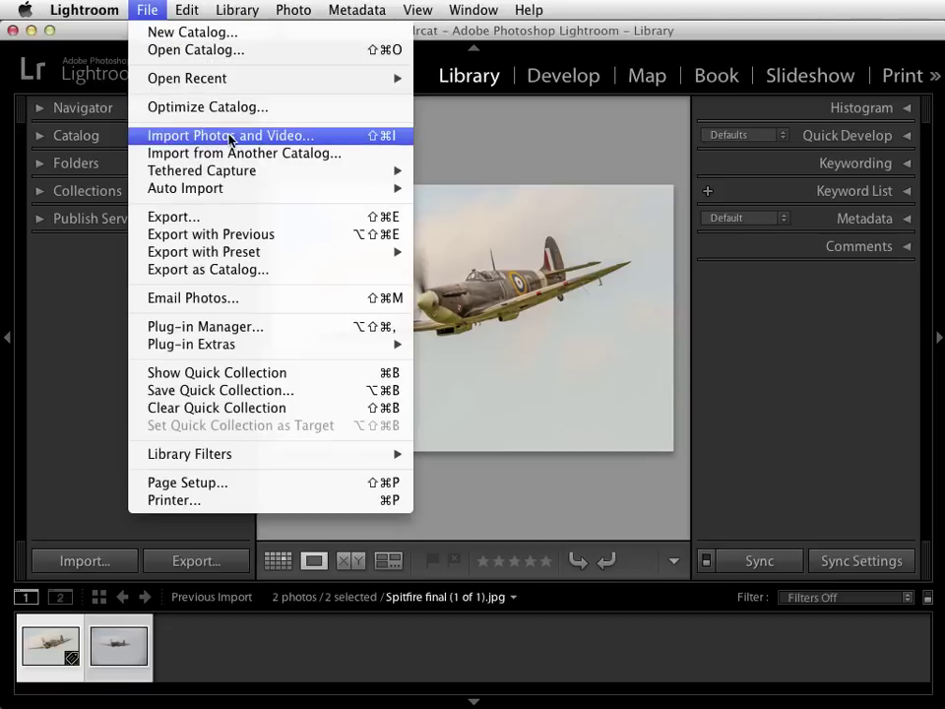
click(274, 137)
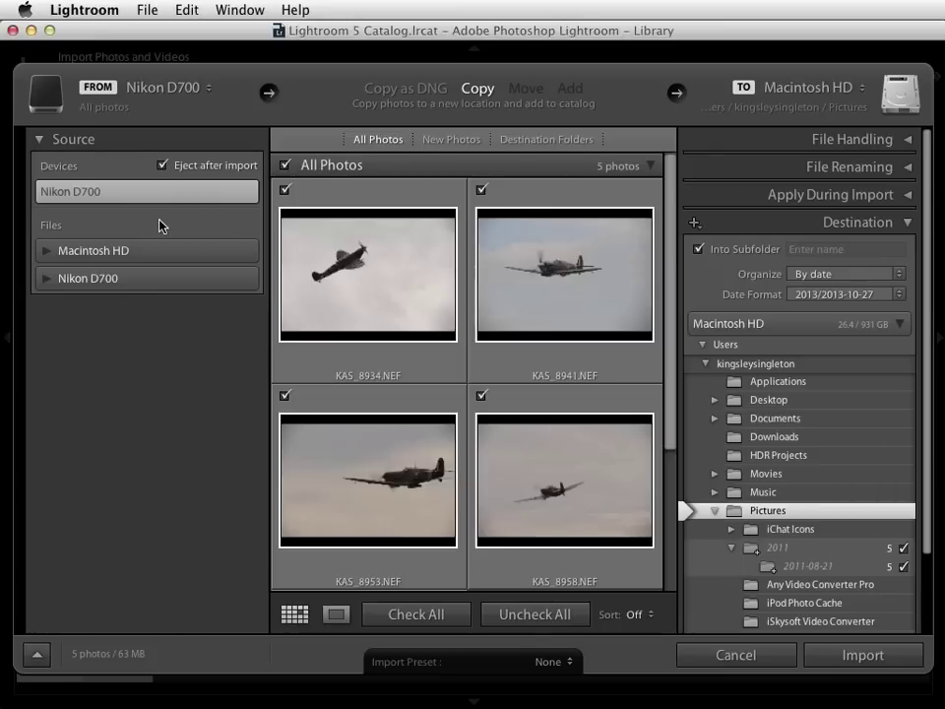
click(47, 254)
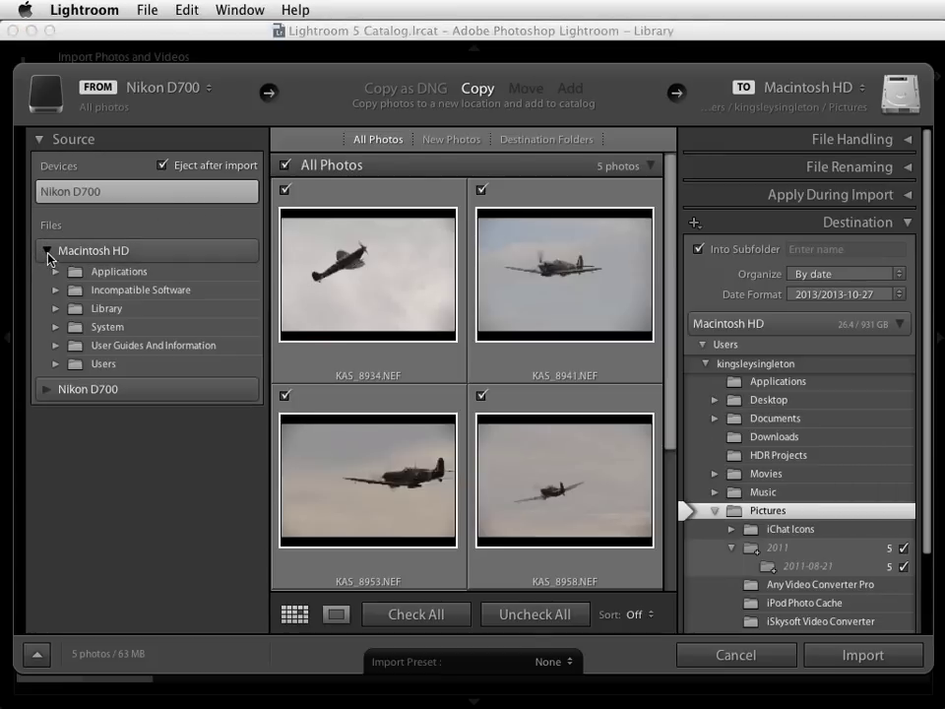
click(48, 254)
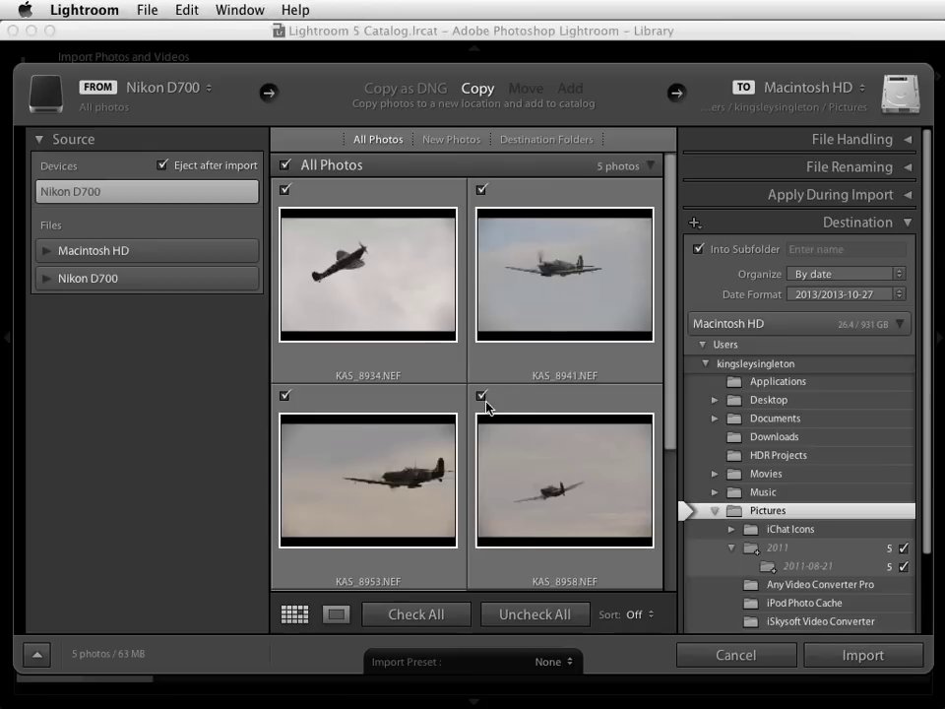
Step: Limit the import selection to the photos KAS_8953.NEF and KAS_8958.NEF
click(522, 617)
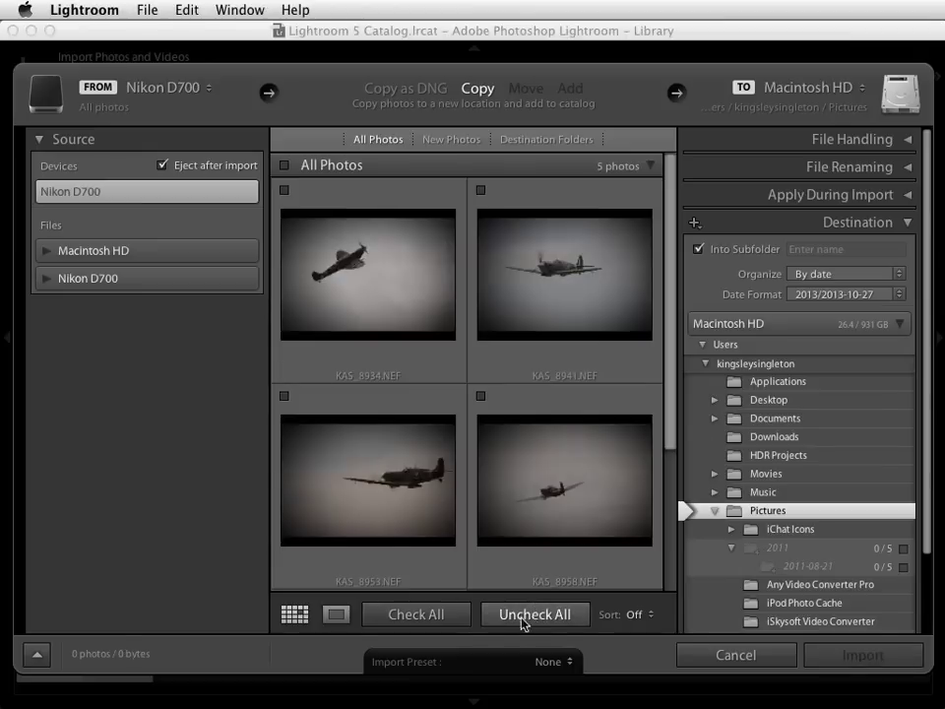
click(286, 396)
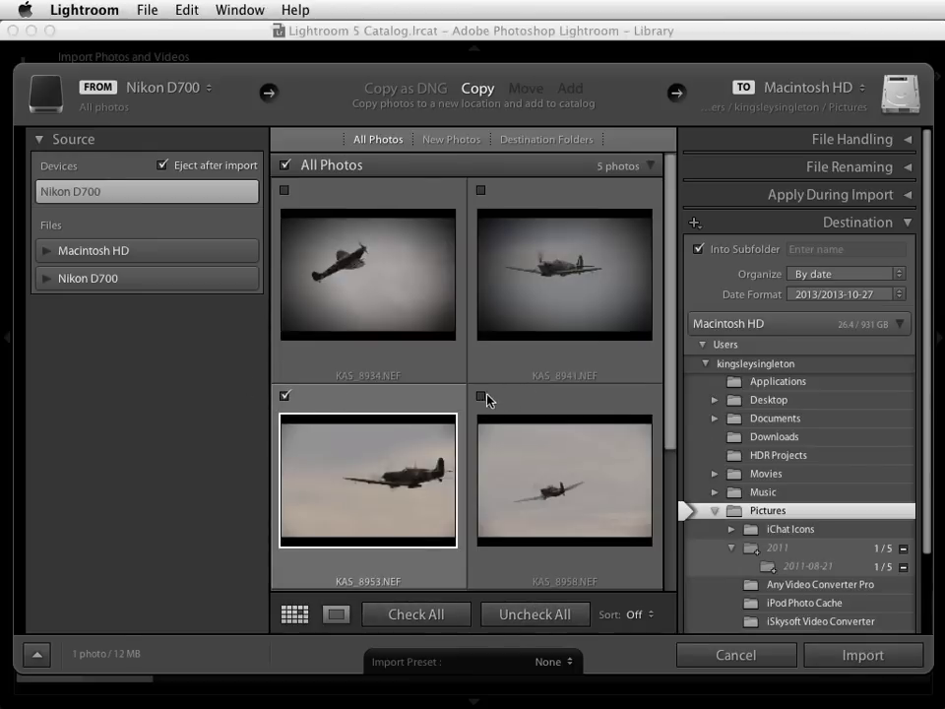
click(481, 396)
Step: Import all photos from the Nikon D700 into the Pictures folder and check the Catalog listing
click(413, 616)
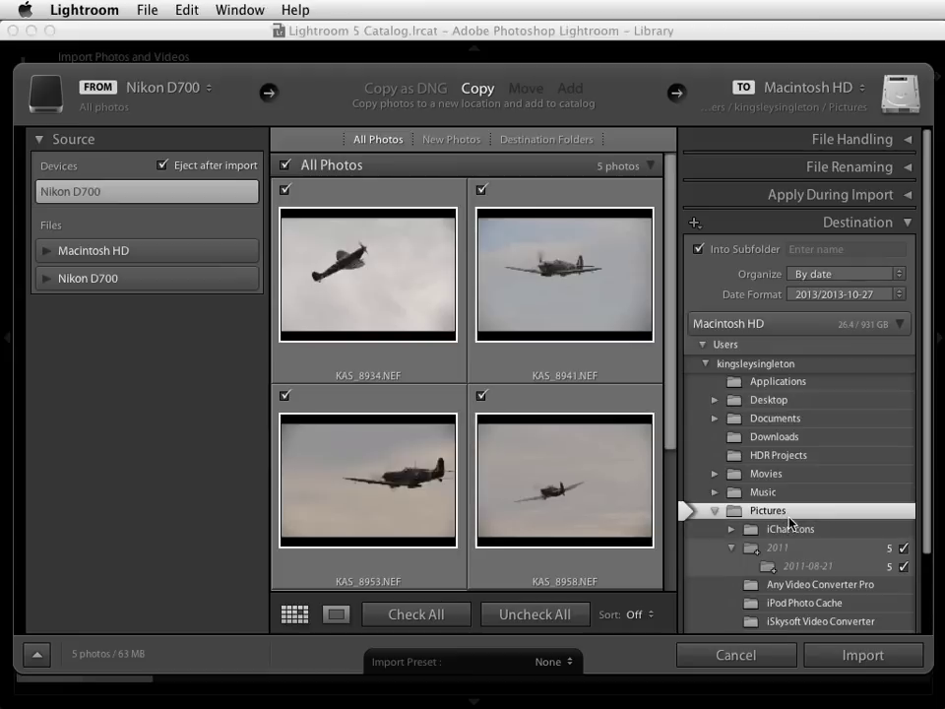
click(870, 655)
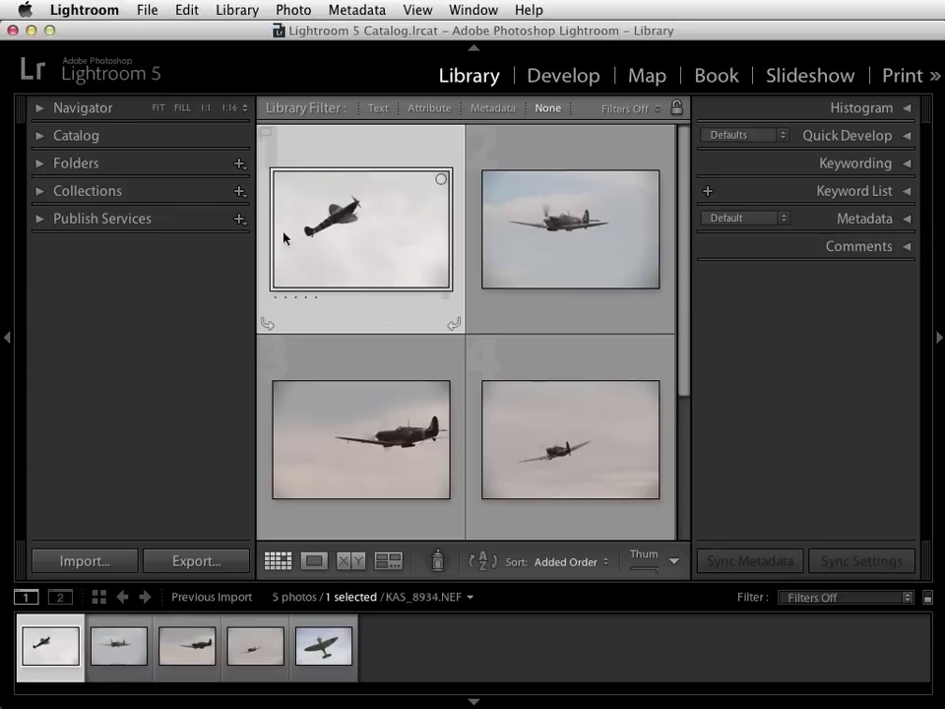
click(41, 143)
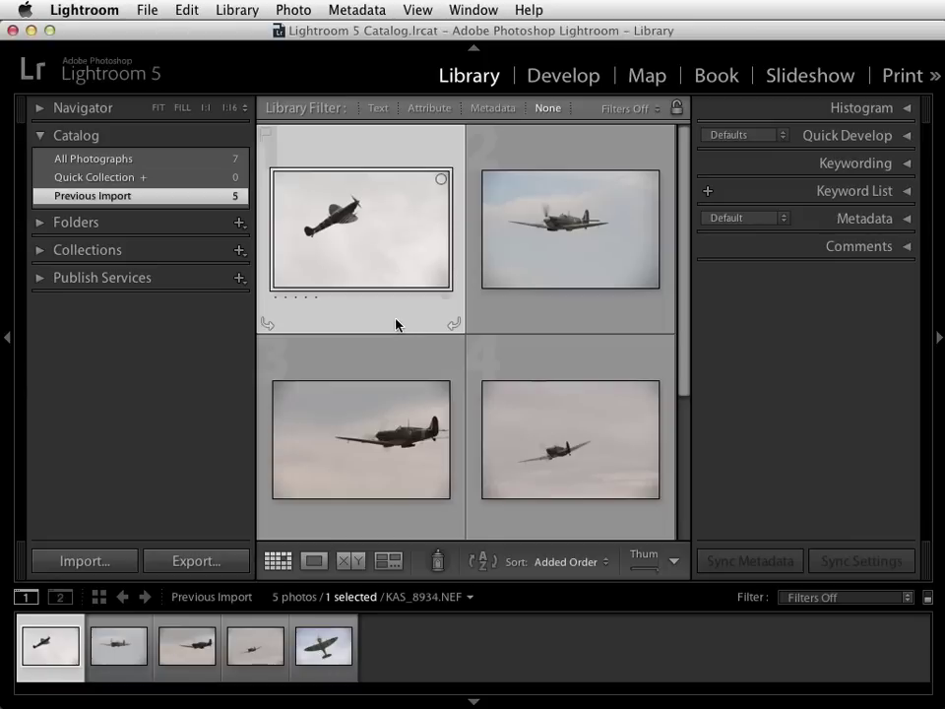
click(37, 137)
Step: Create a collection named Spitfires that includes all the newly imported photos
click(42, 194)
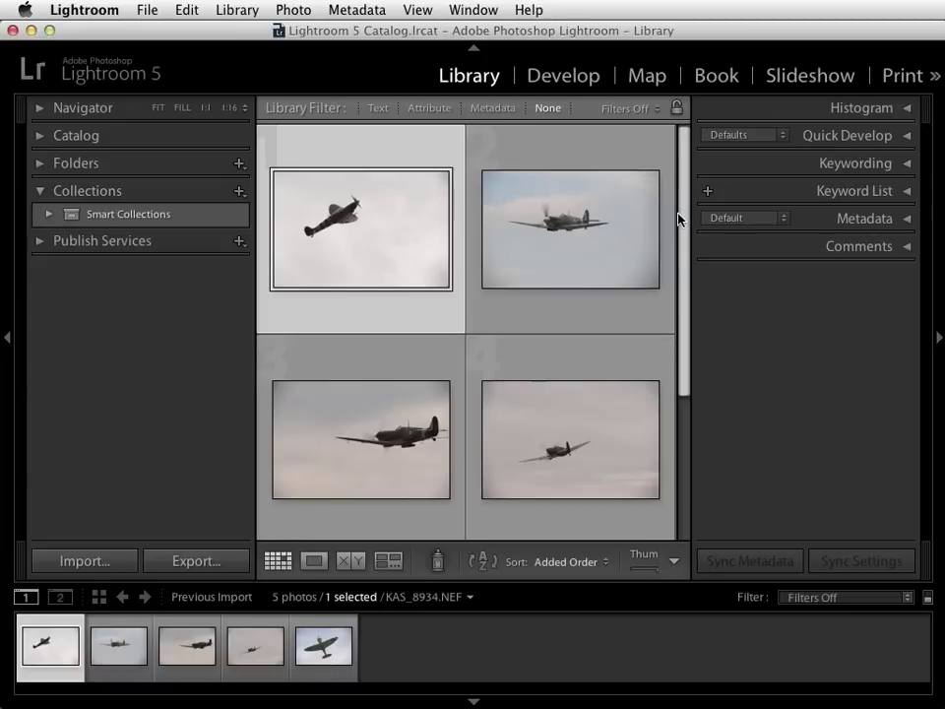
key(super+a)
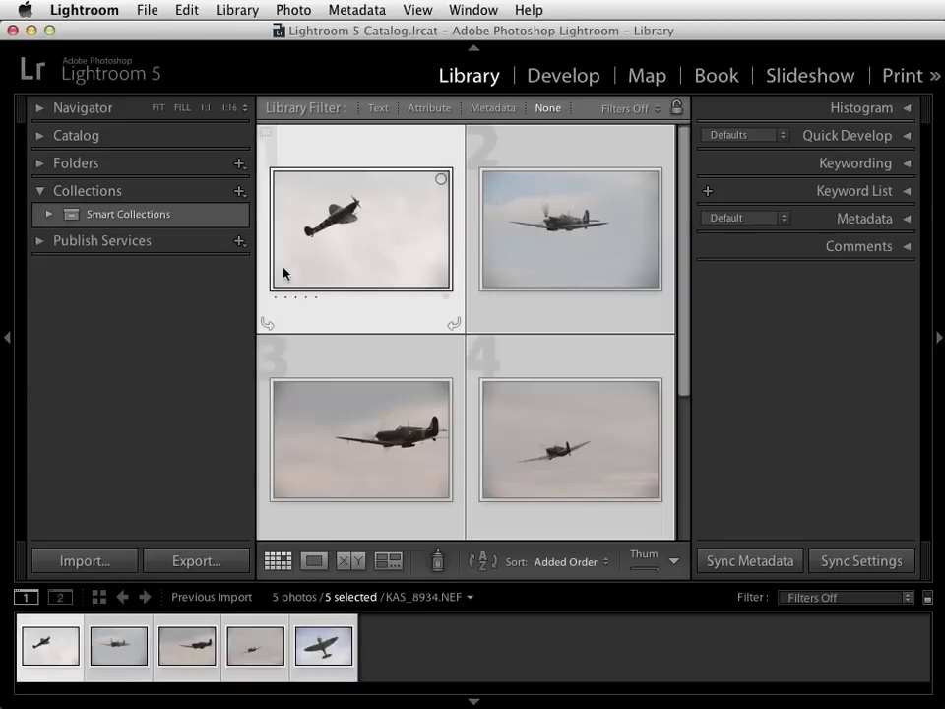
click(239, 193)
click(301, 210)
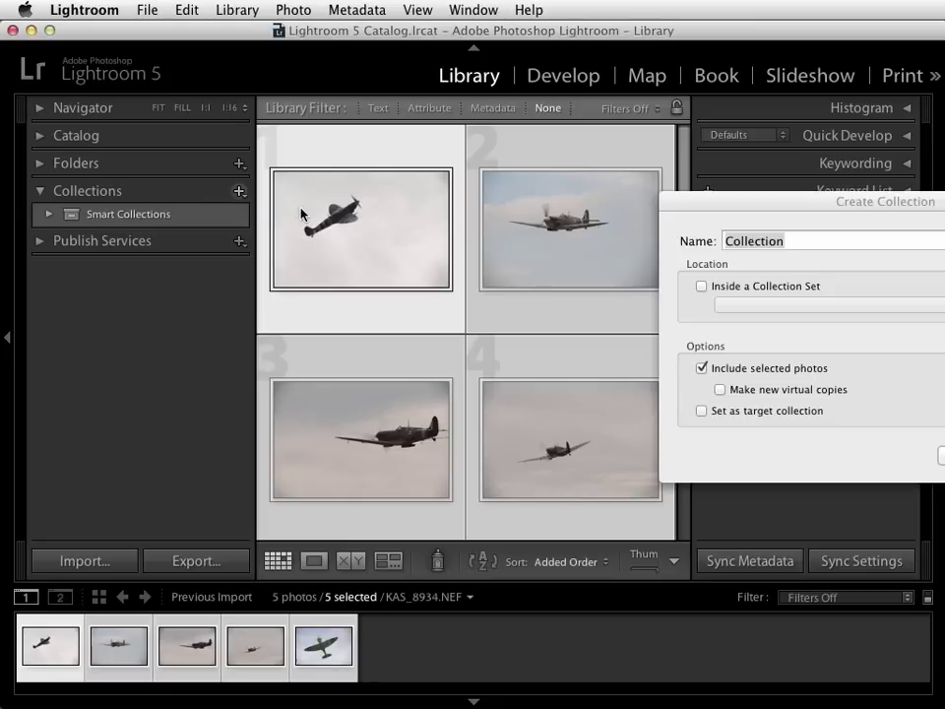
drag(779, 205, 294, 311)
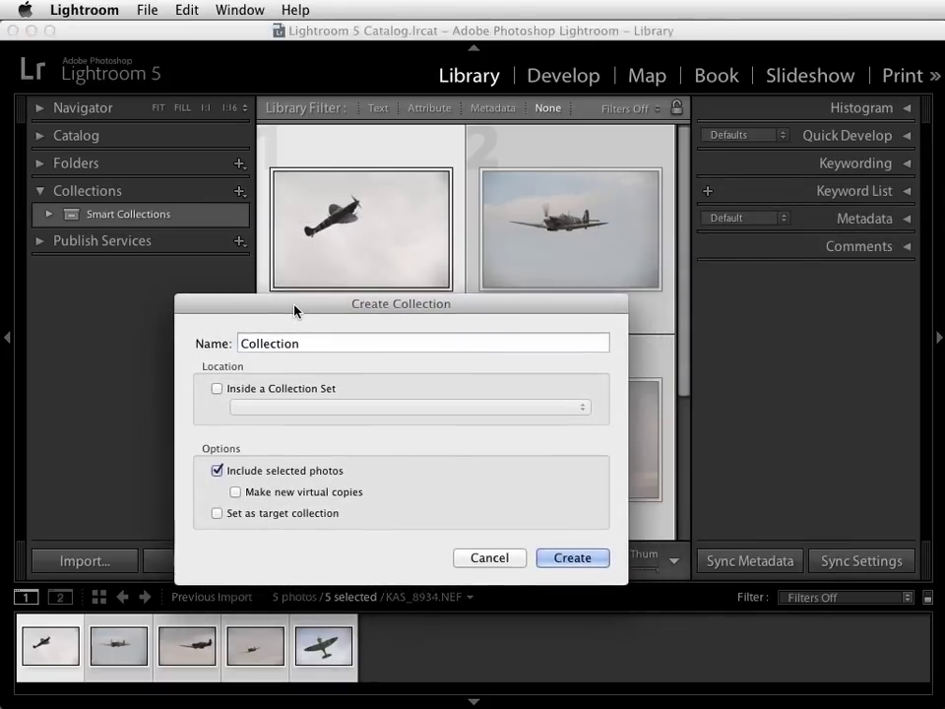
double_click(306, 342)
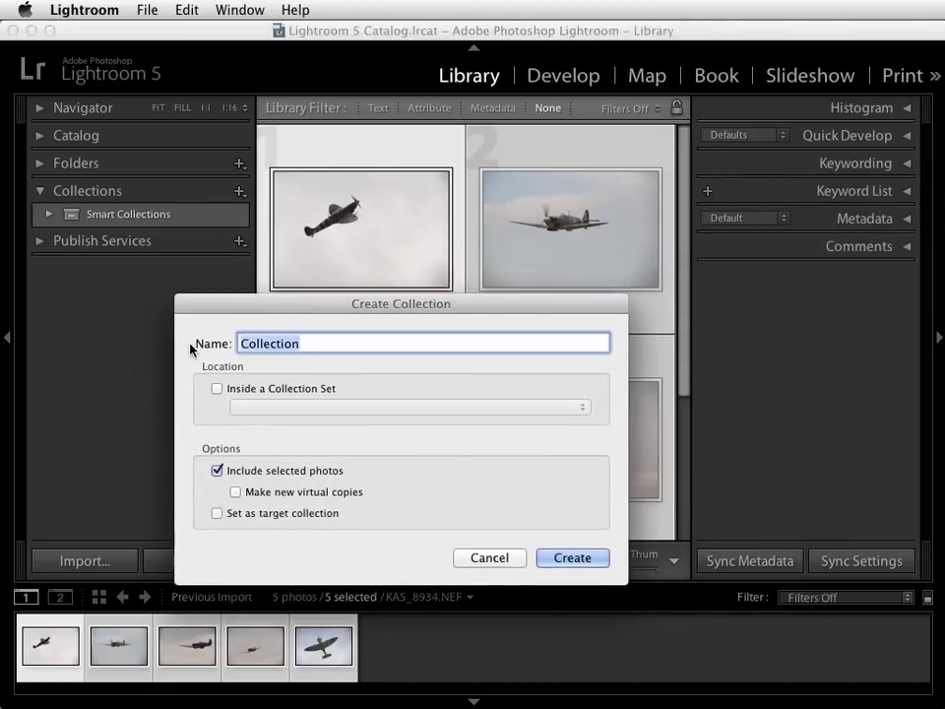
text(Spitfires)
click(581, 563)
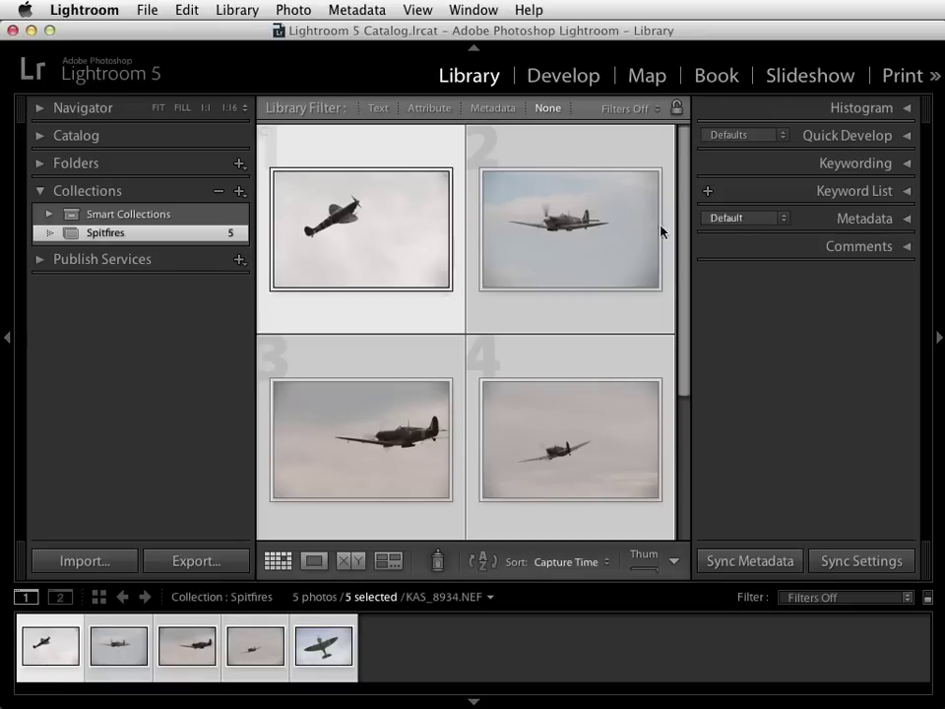
Step: Look at the Histogram and the Quick Develop controls for the selected photos
click(908, 108)
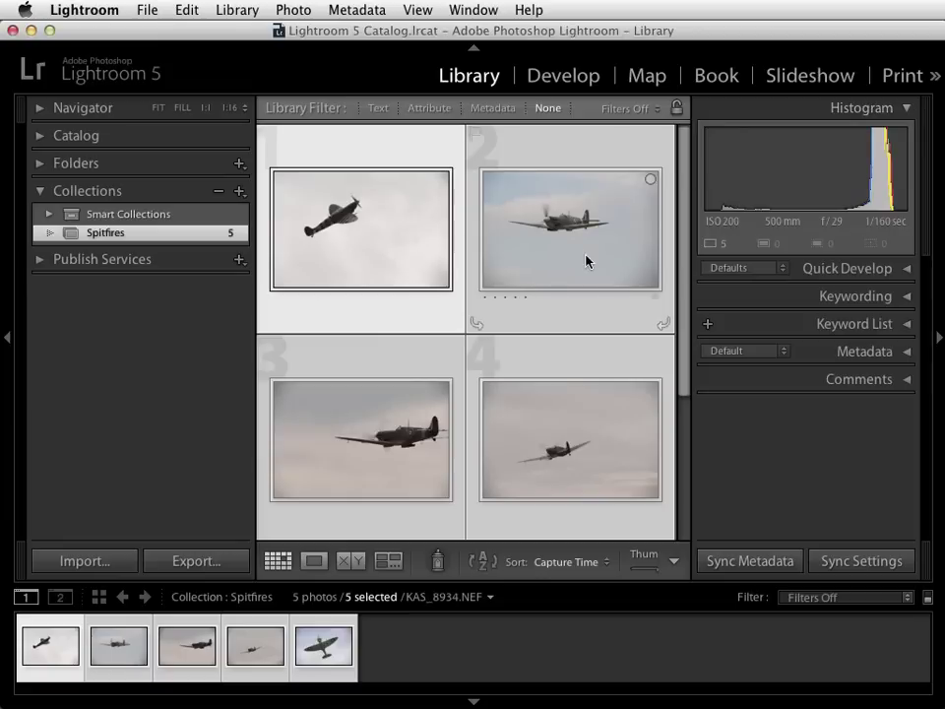
click(910, 108)
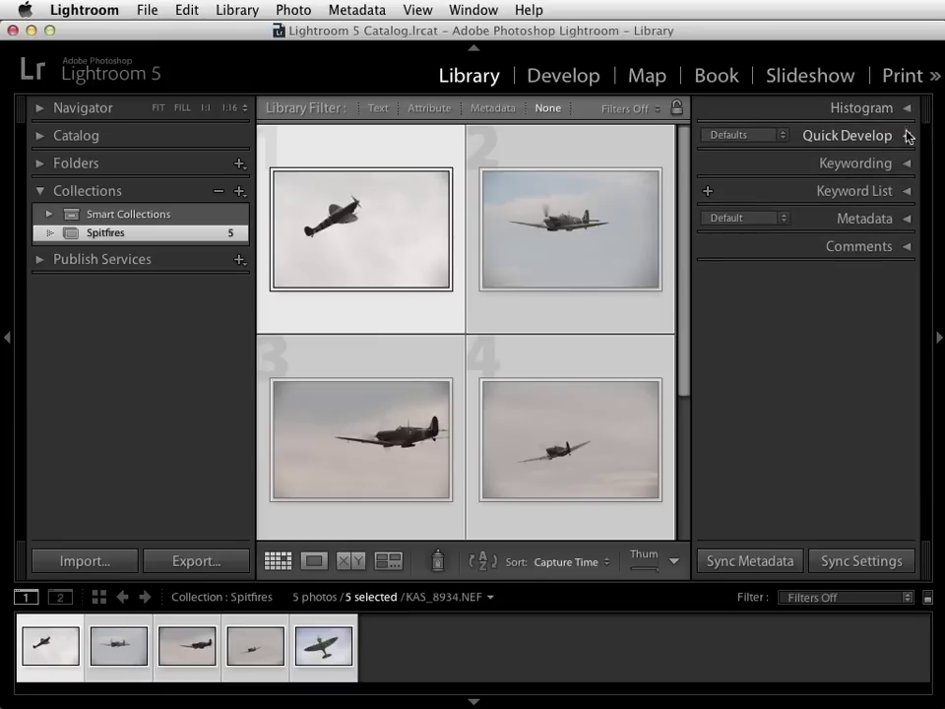
click(908, 137)
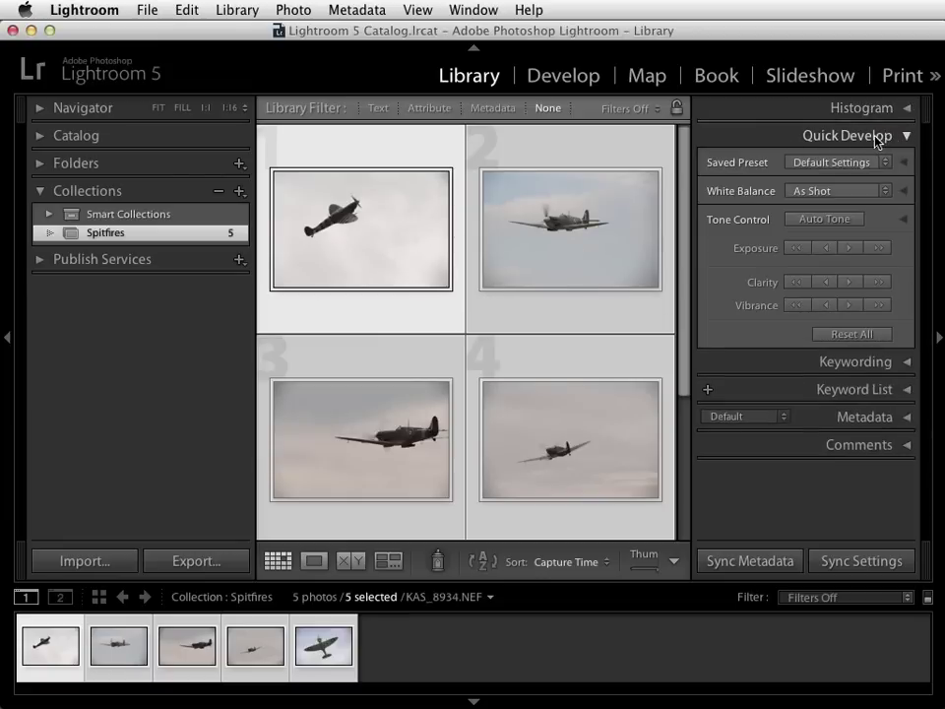
click(905, 137)
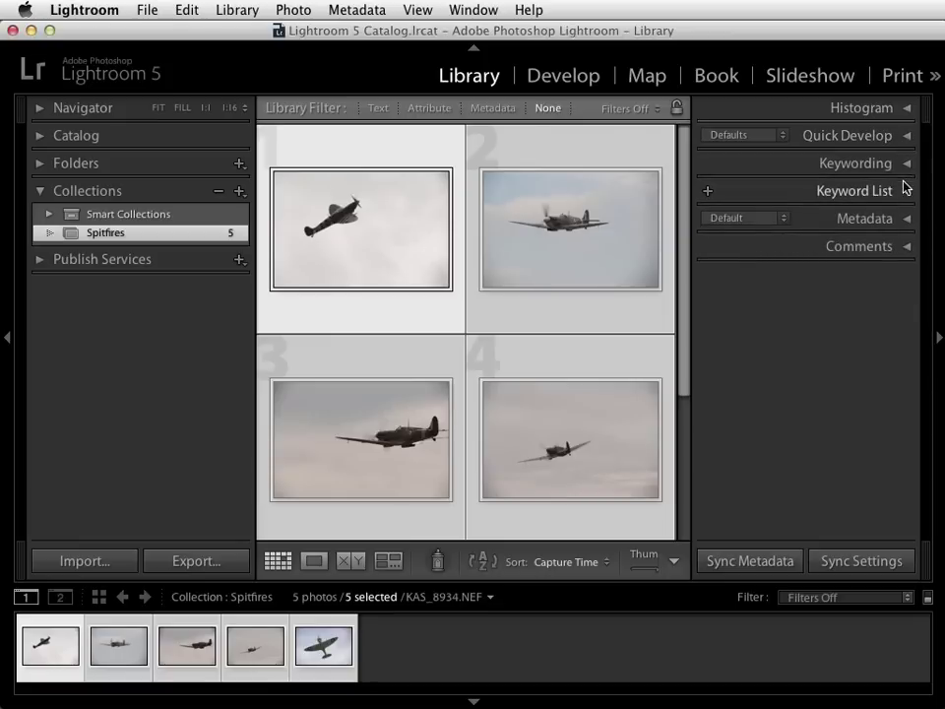
Step: Tag all the selected photos with the keywords Spitfire, RAF and WWII
click(907, 165)
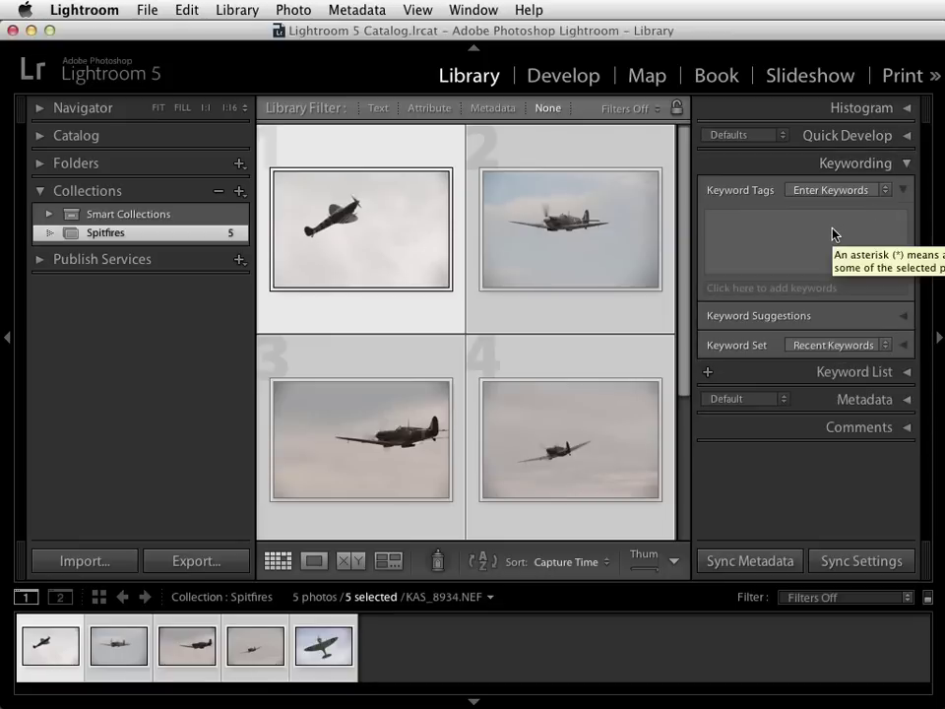
click(751, 240)
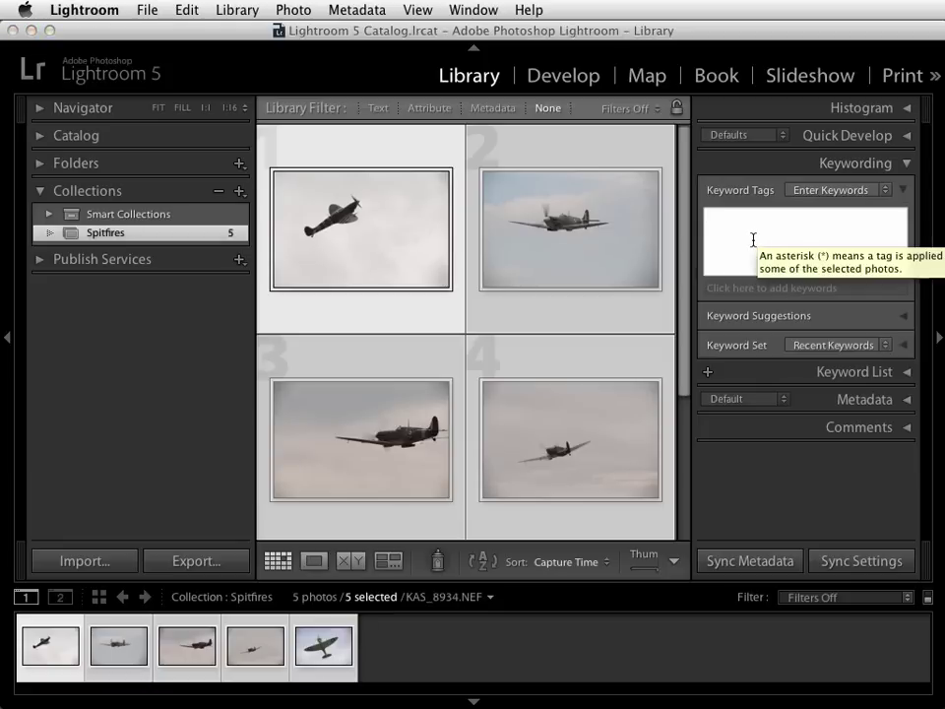
text(S)
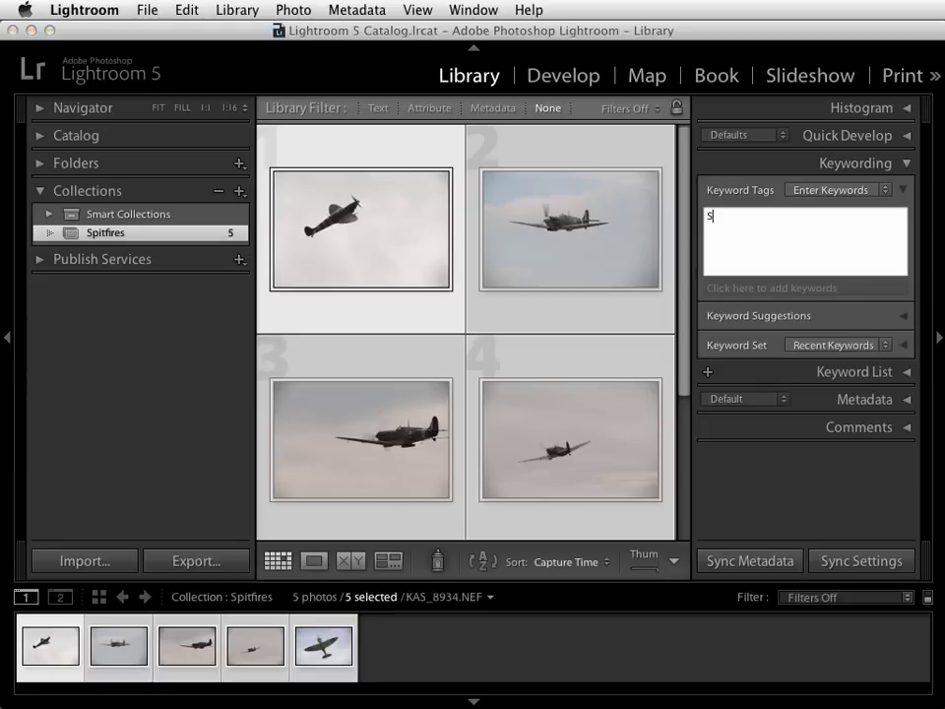
text(pitfire)
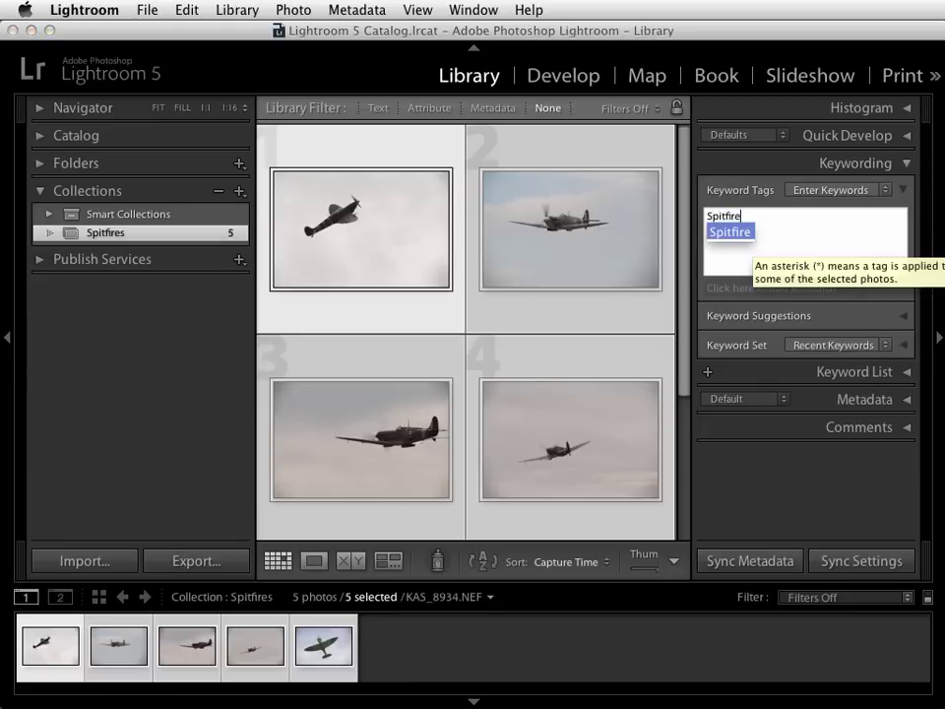
key(Return)
text(RAF)
key(Return)
text(WWII)
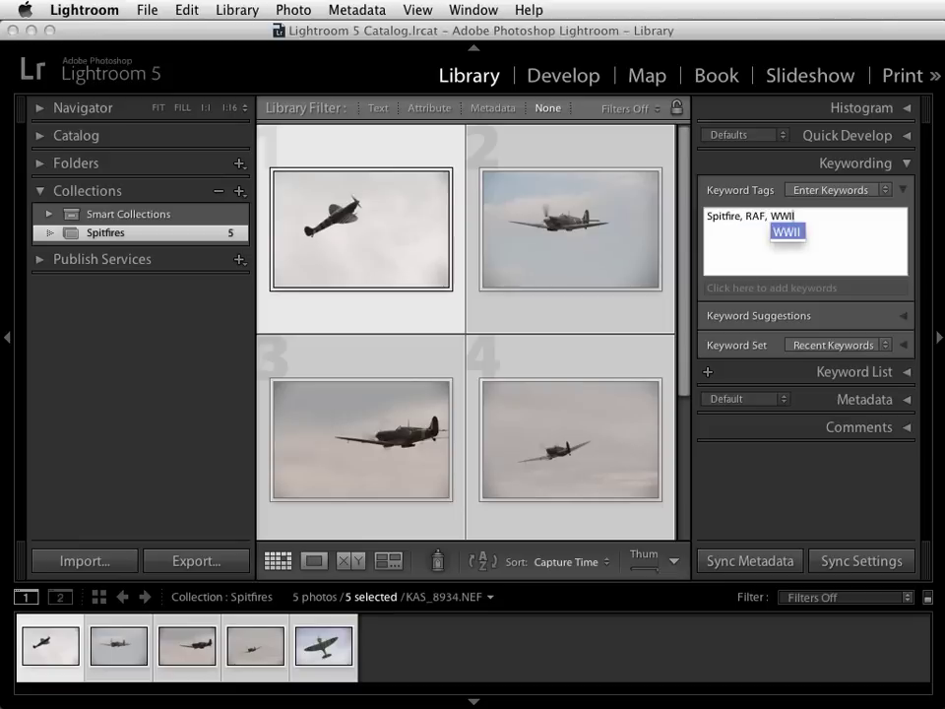
click(909, 161)
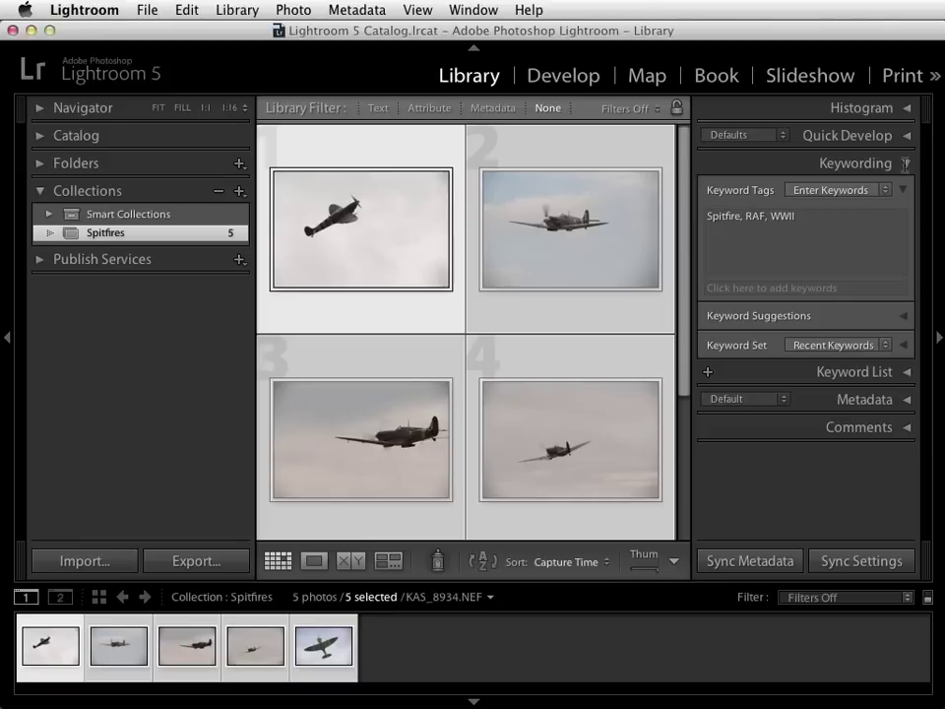
Step: Open the second photo, KAS_8941.NEF, in the Develop module and inspect the aircraft's nose at 1:1 magnification
click(313, 560)
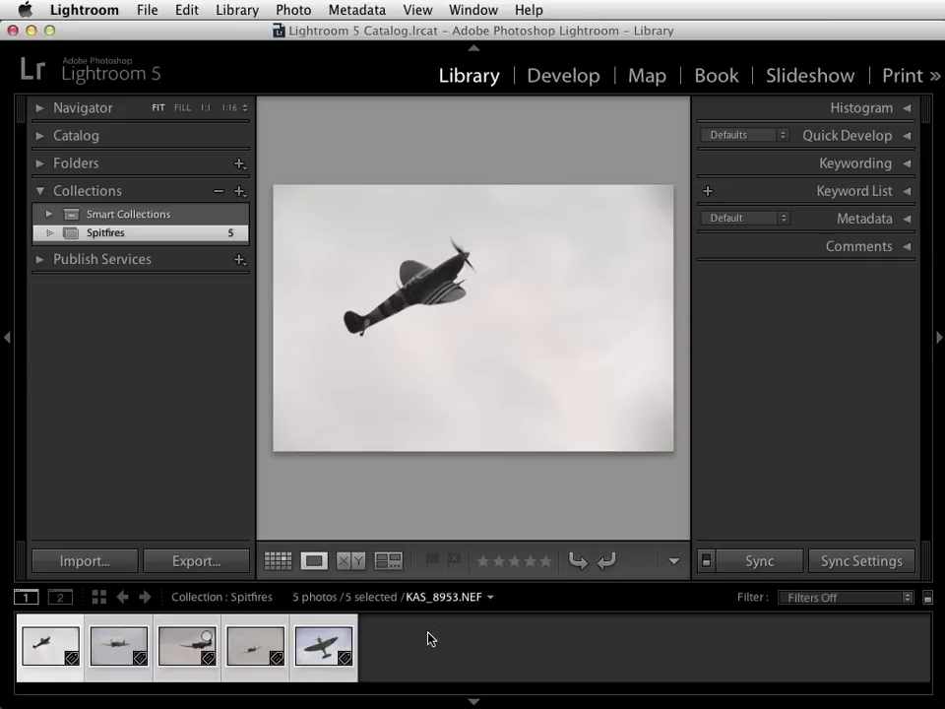
click(114, 664)
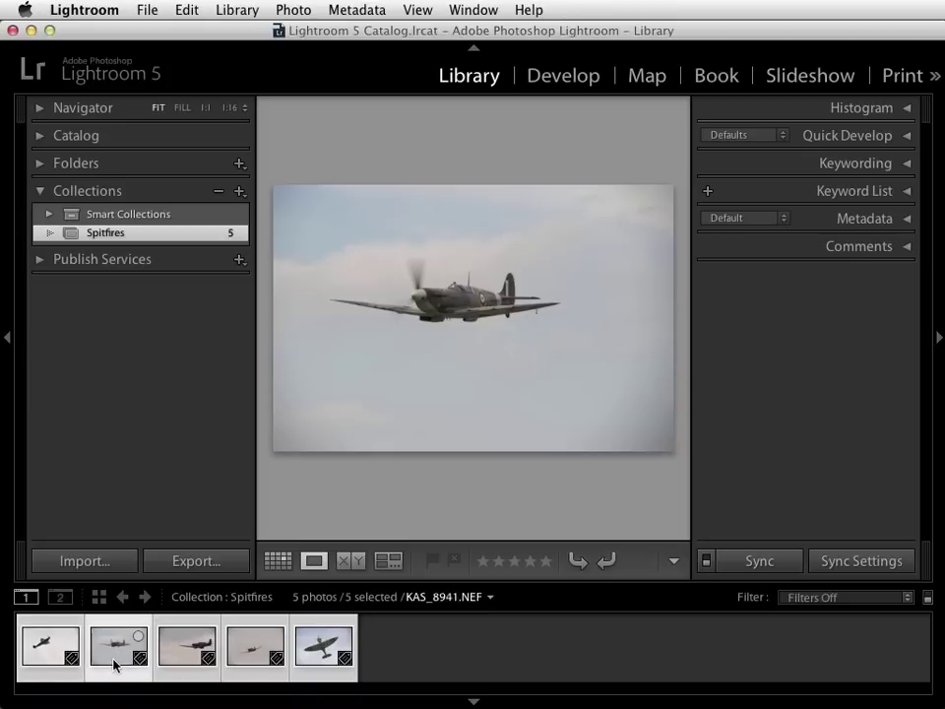
click(579, 78)
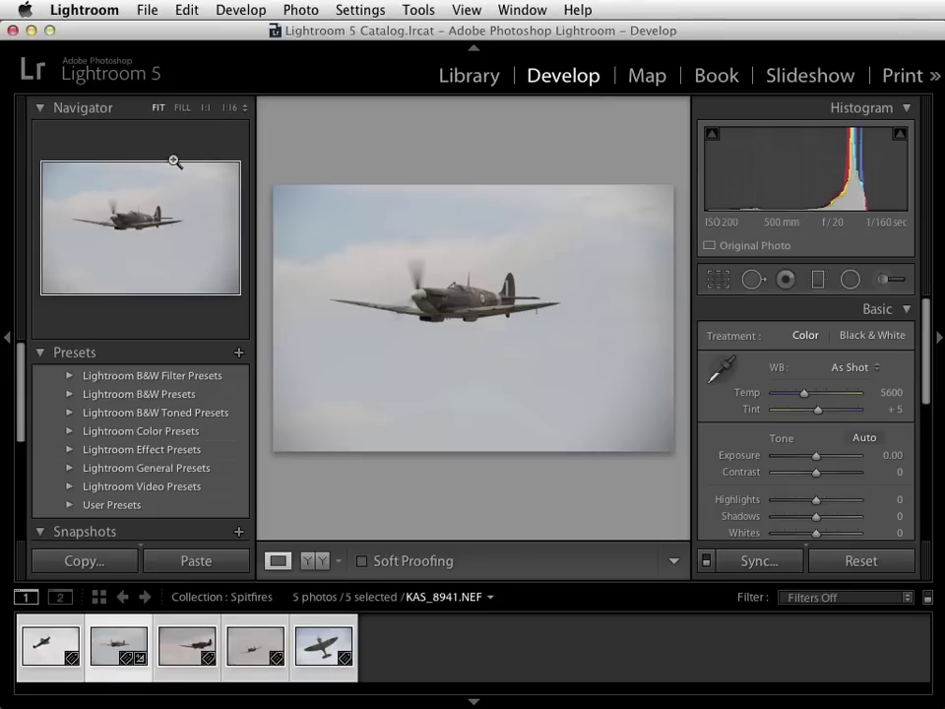
click(210, 110)
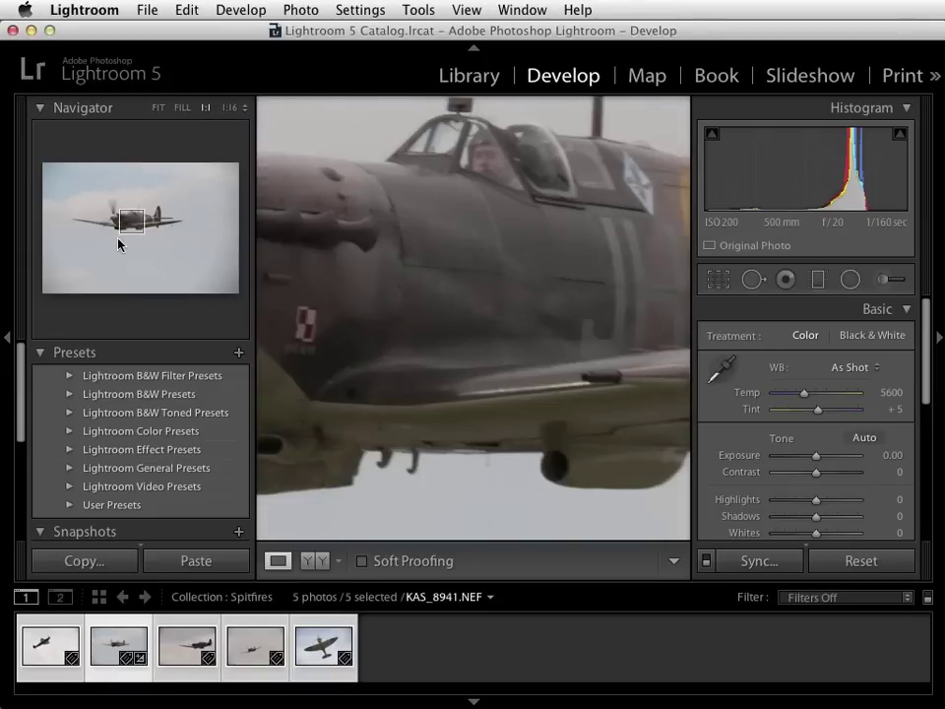
mouse_move(129, 219)
mouse_down()
mouse_move(123, 212)
mouse_move(121, 221)
mouse_up()
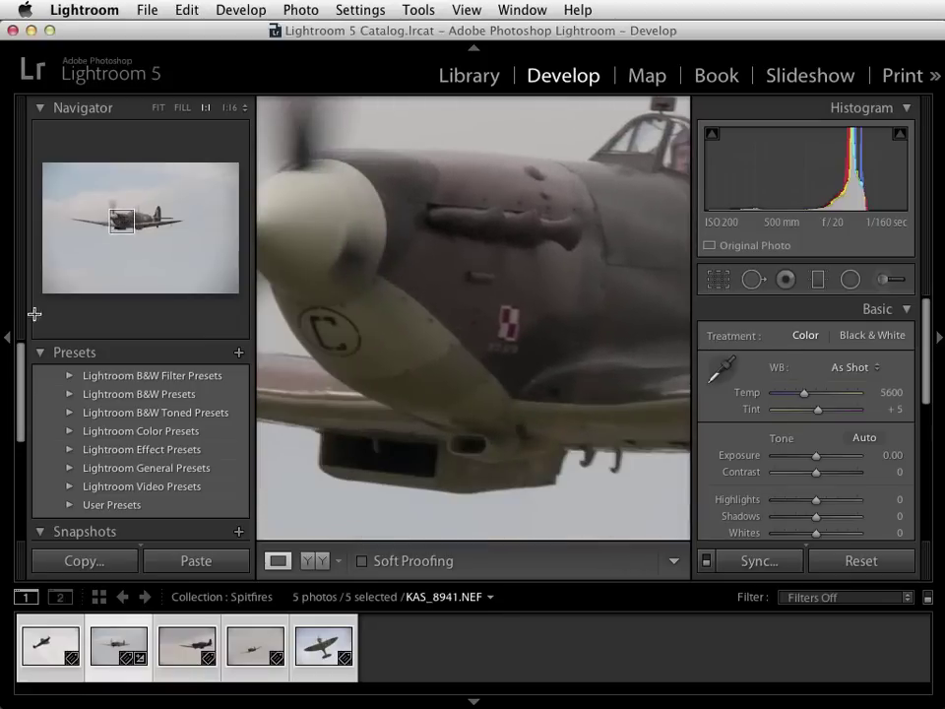
Step: Try the Aged Photo color preset on KAS_8941.NEF, view the whole picture and undo the preset
click(70, 431)
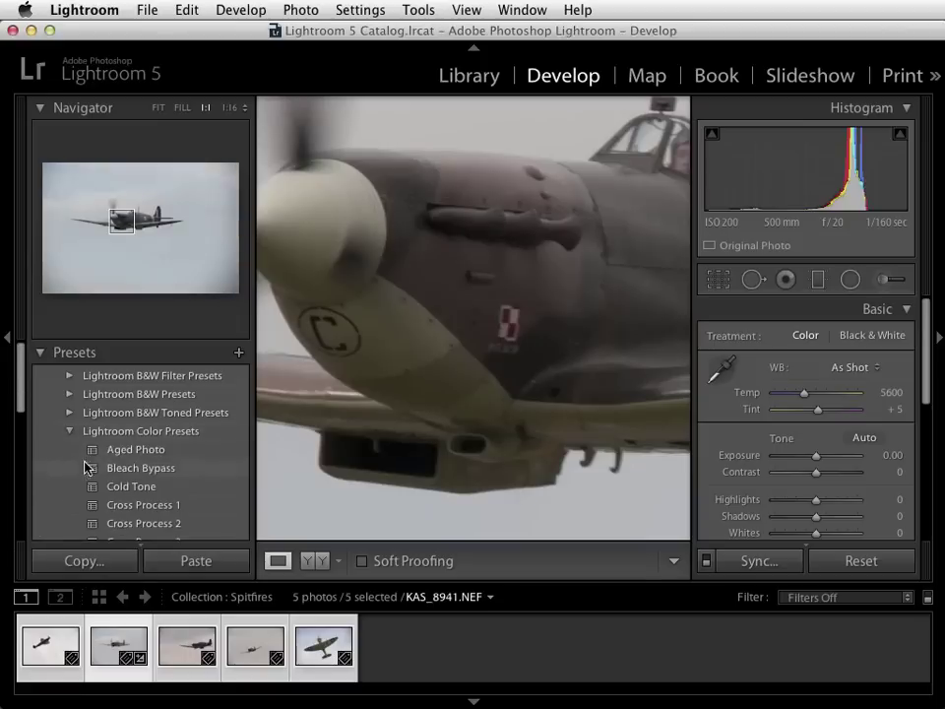
click(89, 450)
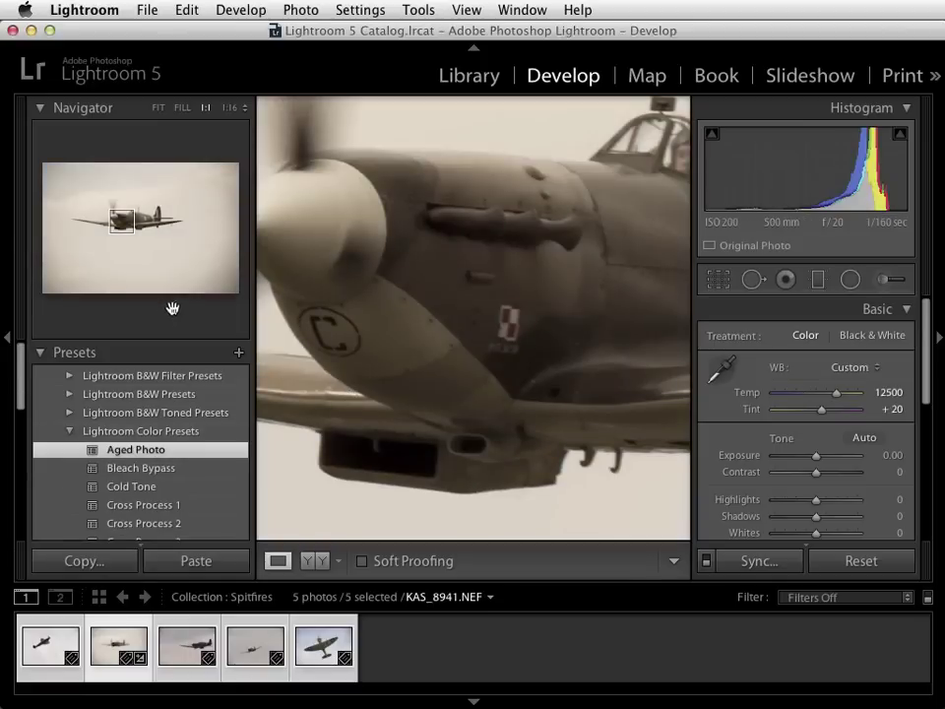
click(160, 108)
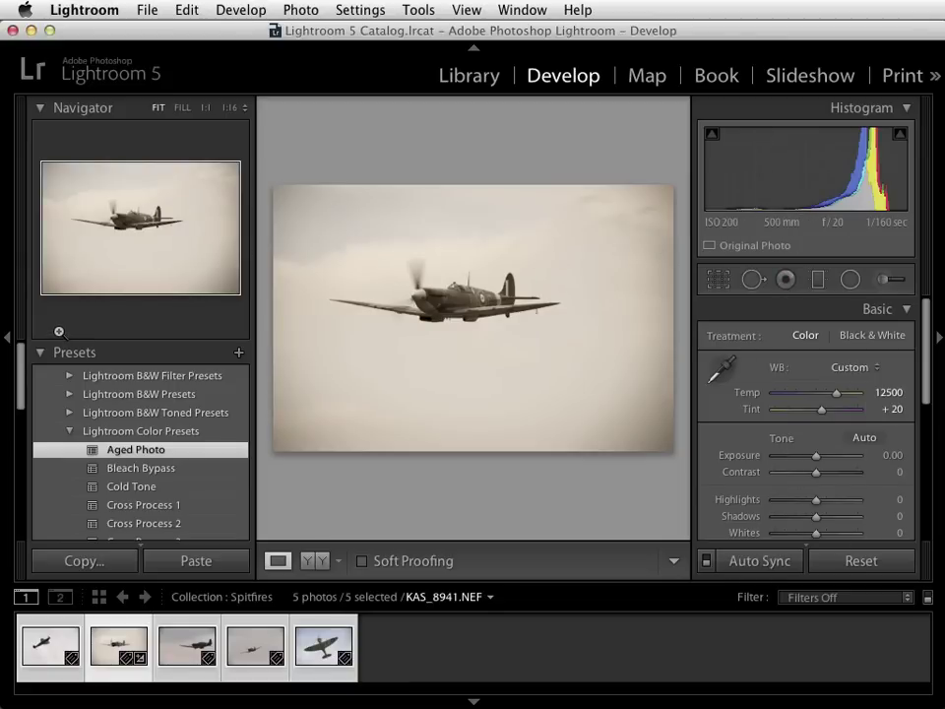
key(super+z)
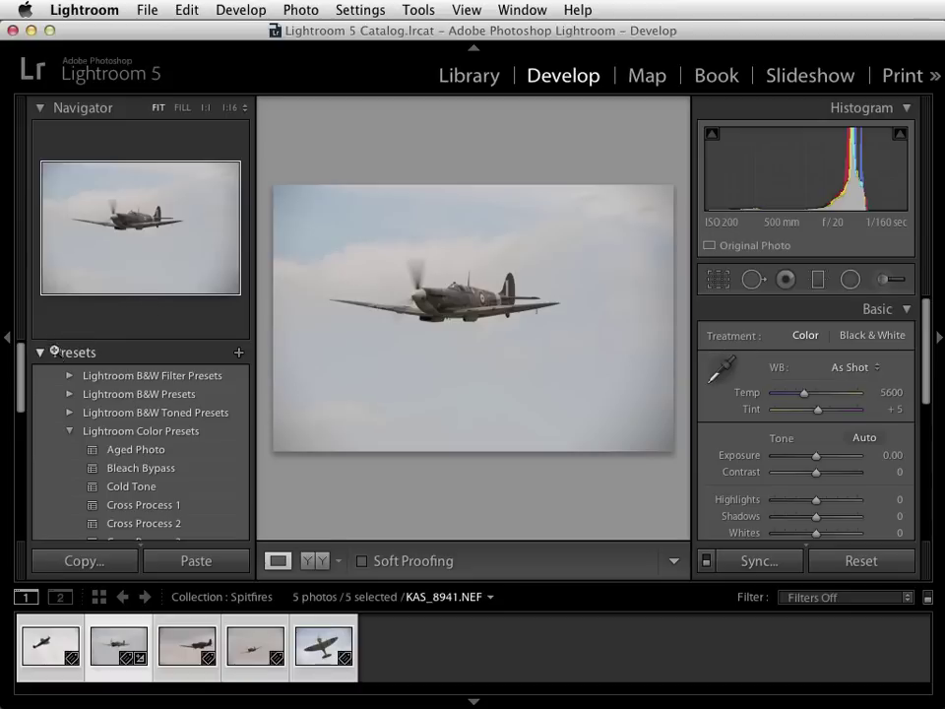
click(41, 353)
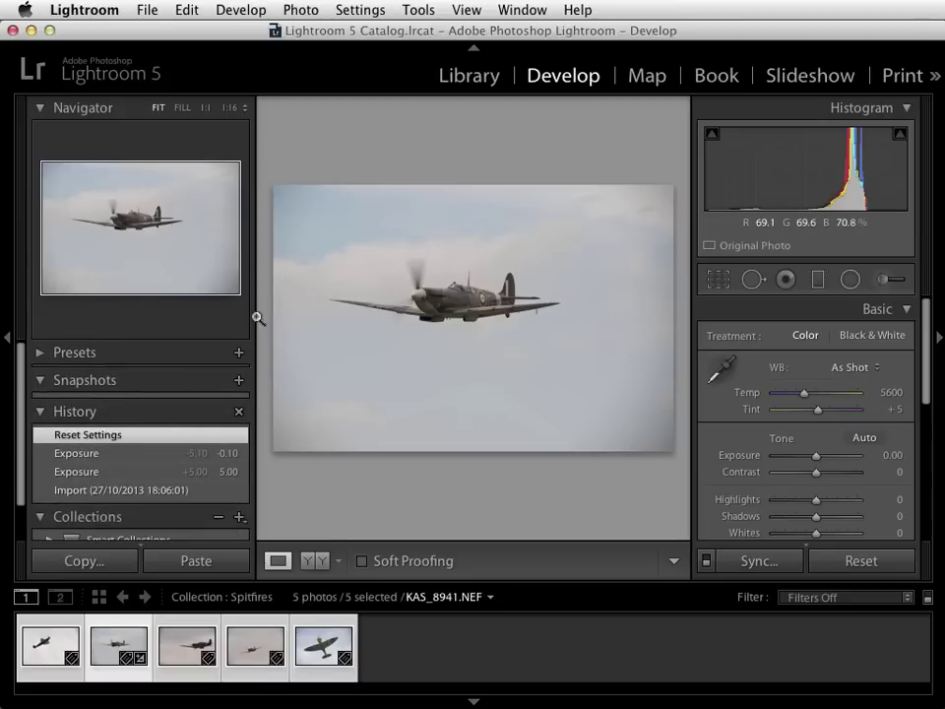
Step: Enlarge the photo view by hiding the presets and history side, and collapse the Basic adjustments
click(10, 342)
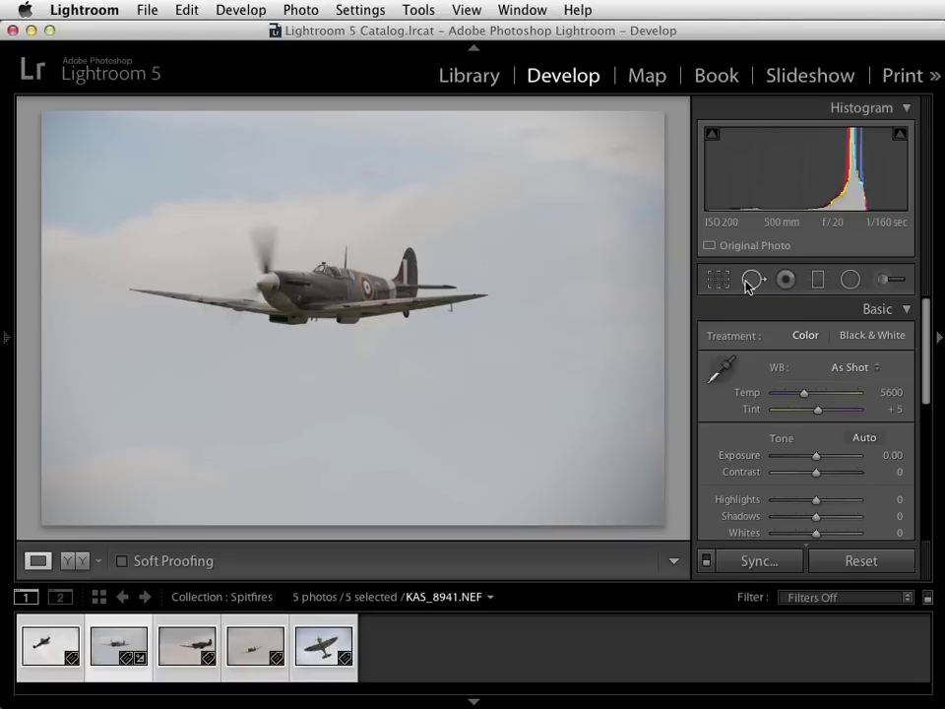
click(907, 310)
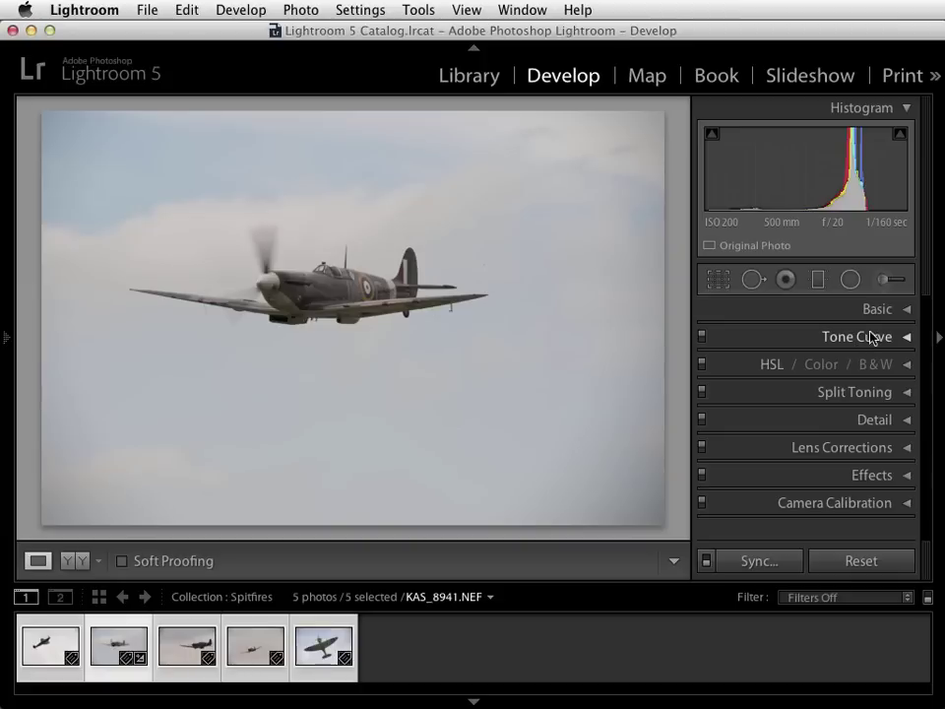
Step: Crop the photo more tightly around the Spitfire and rotate the crop to an angle of about -16.12
click(719, 282)
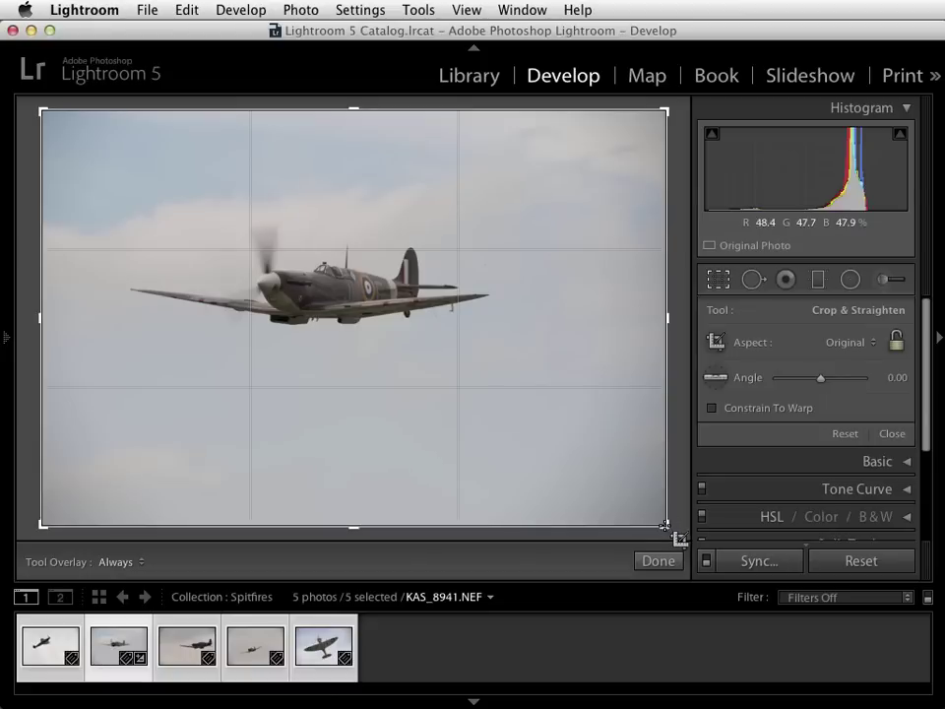
drag(666, 525, 600, 491)
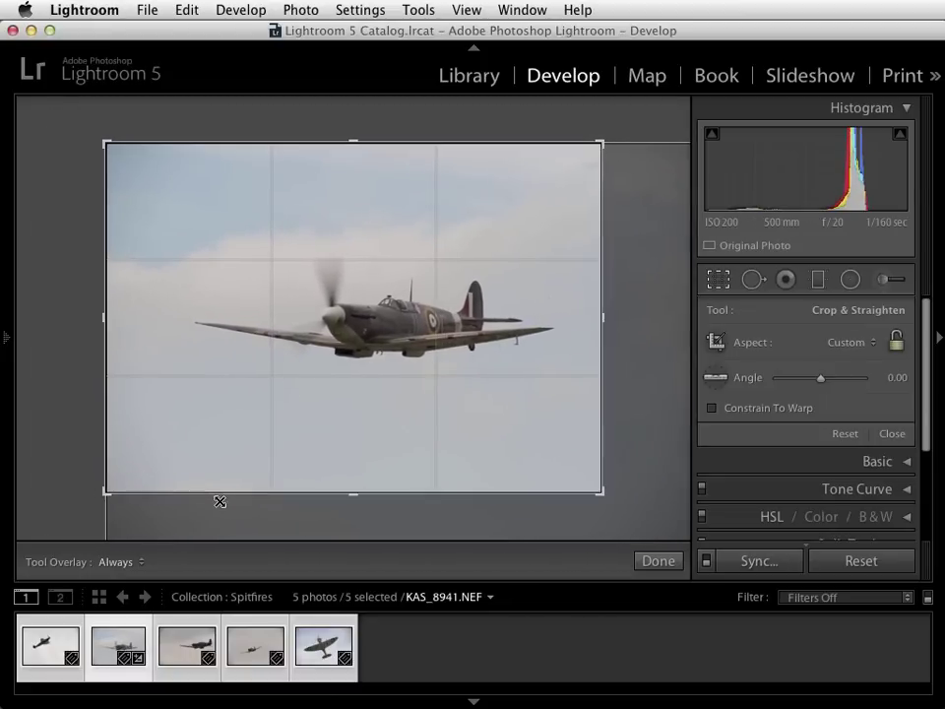
drag(94, 487, 197, 511)
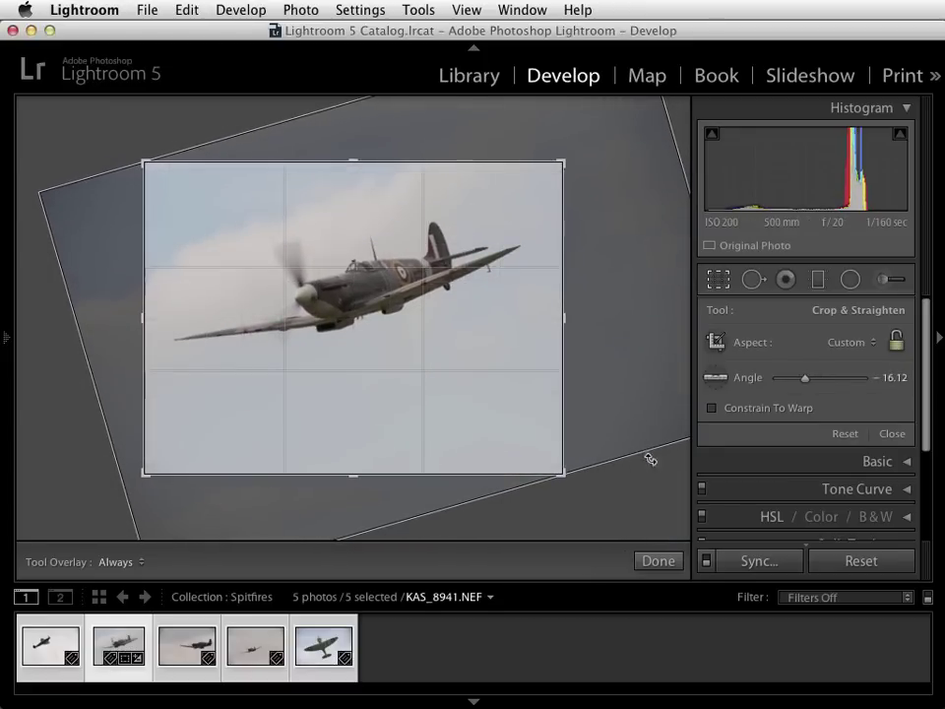
drag(568, 476, 579, 486)
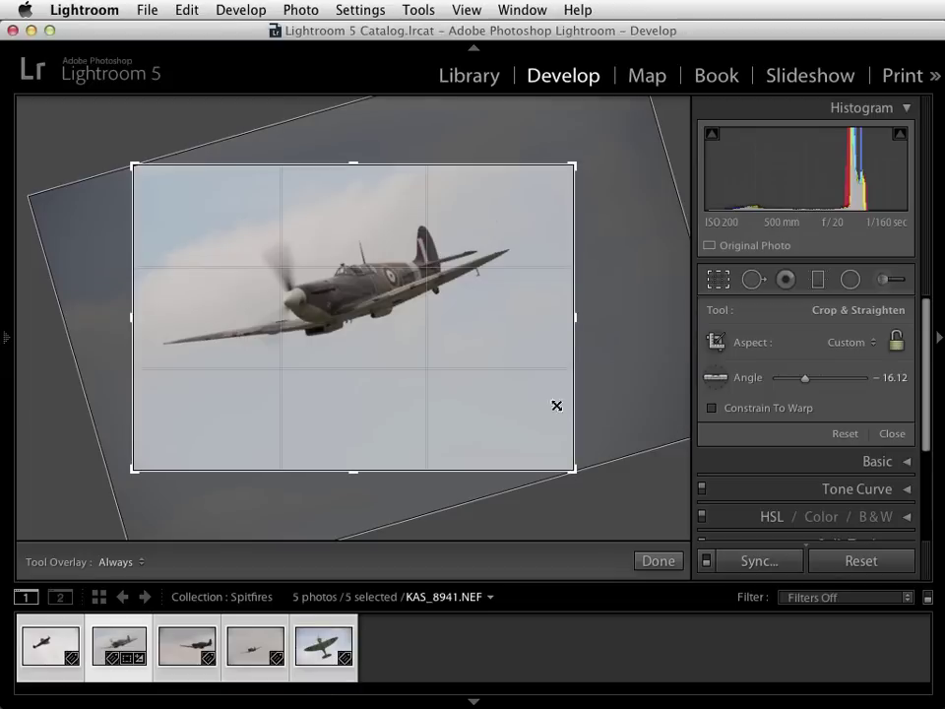
Step: Set the crop aspect to As Shot, reposition the aircraft in the frame with an angle of about -14.74, and apply the crop
click(866, 344)
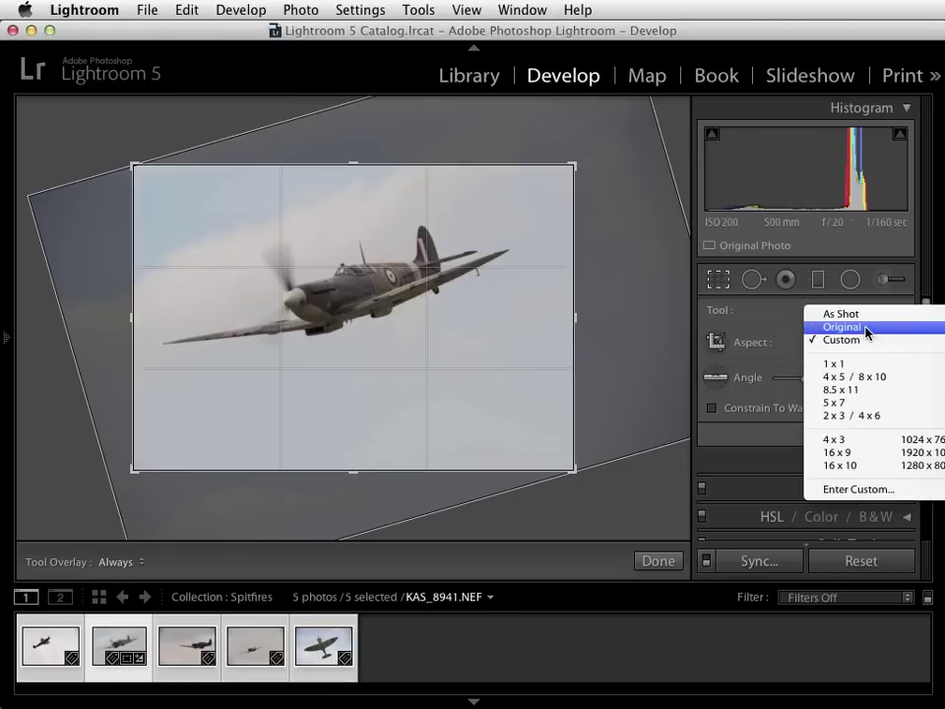
click(849, 327)
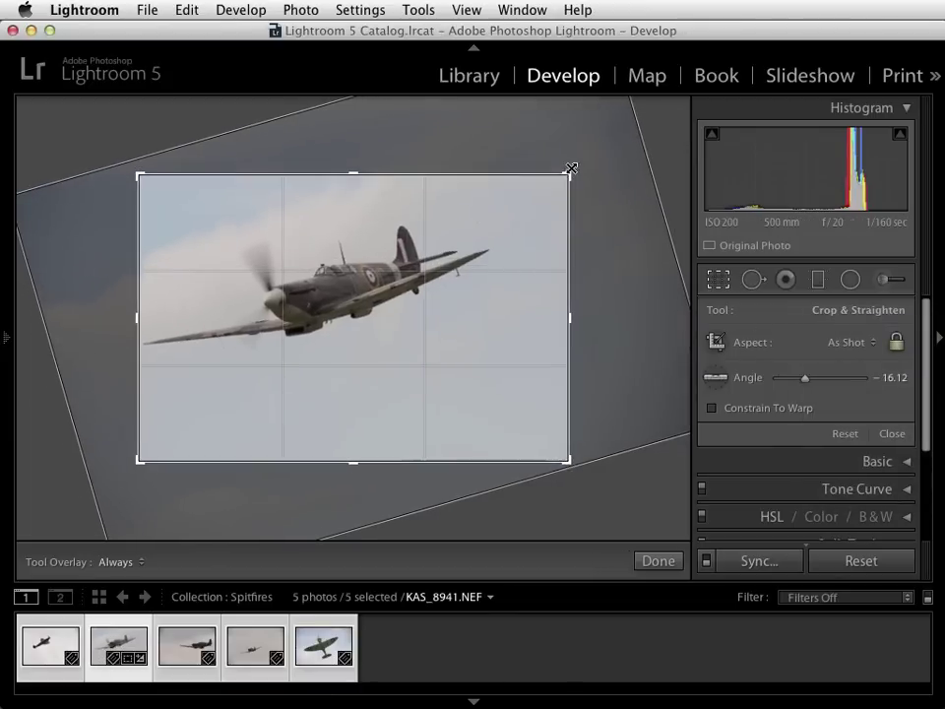
mouse_move(337, 330)
mouse_down()
mouse_move(319, 294)
mouse_move(382, 326)
mouse_move(339, 321)
mouse_up()
drag(597, 194, 596, 199)
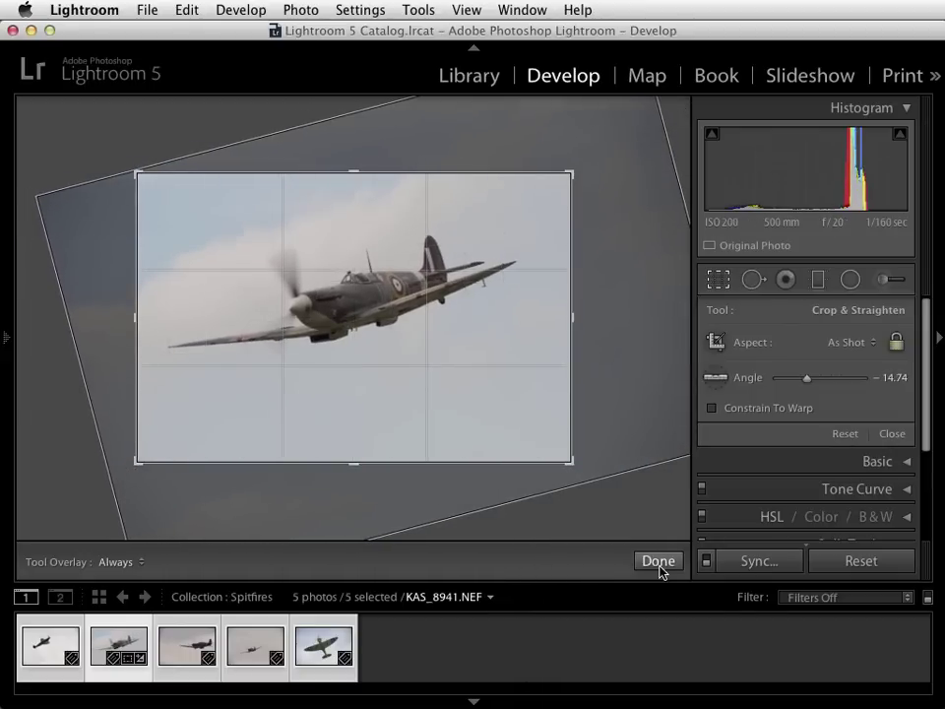
click(659, 562)
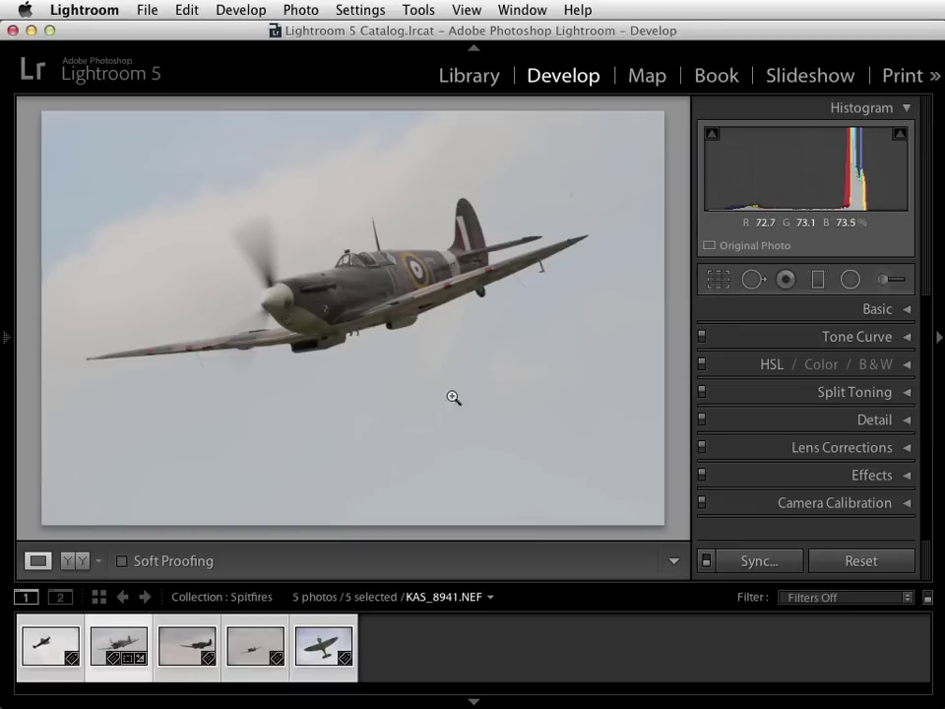
Step: Reopen the applied crop to review its frame and settings, and close it without changes
click(722, 282)
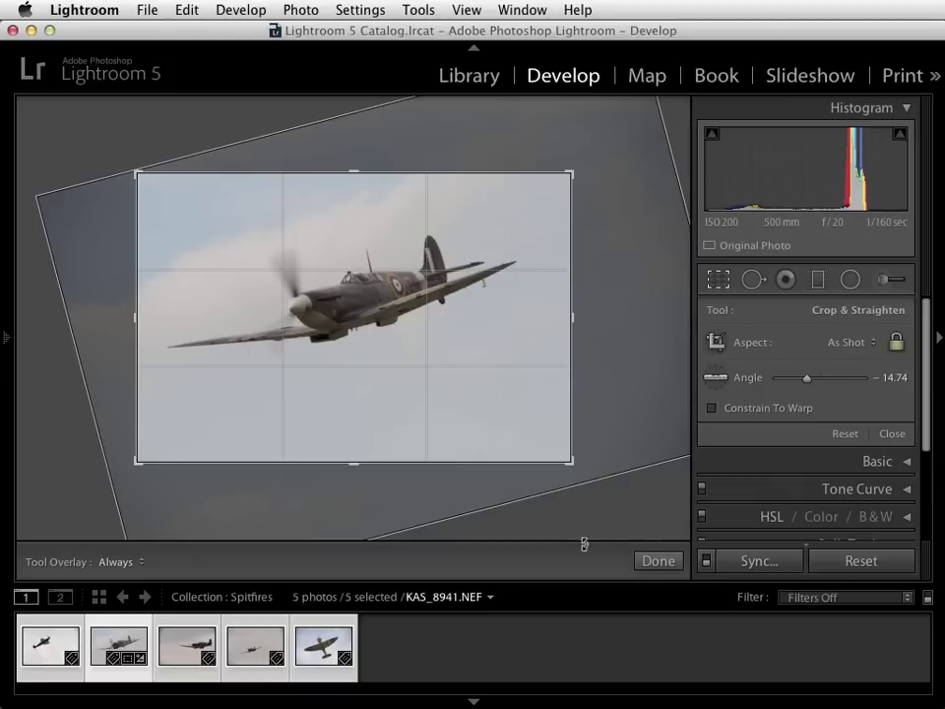
click(657, 561)
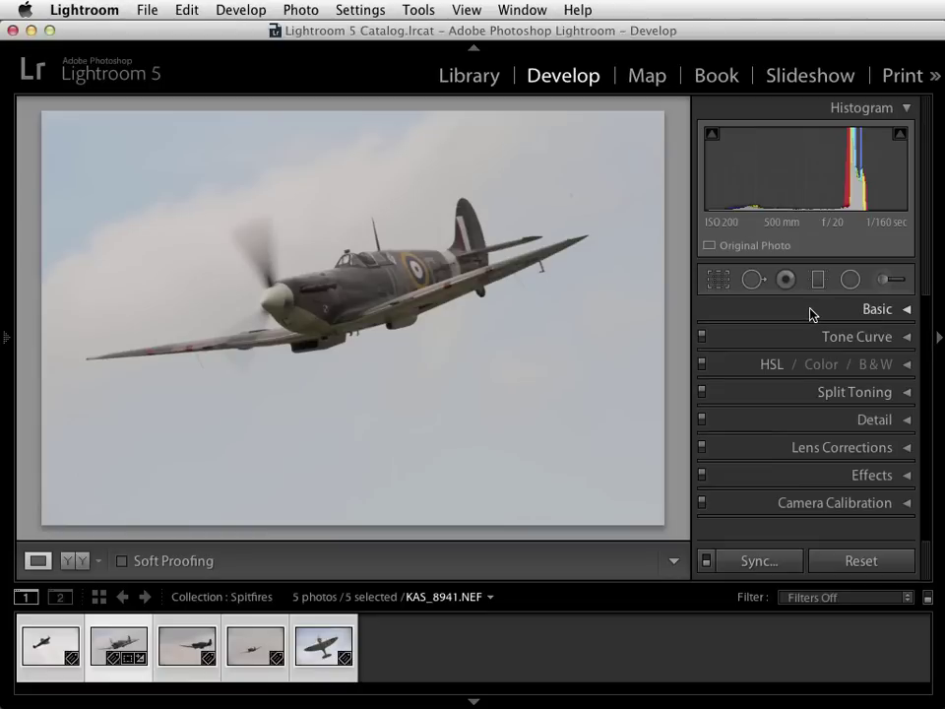
Step: Set the photo's white balance to Cloudy in the Basic adjustments and lower the temperature to about 5987
click(878, 313)
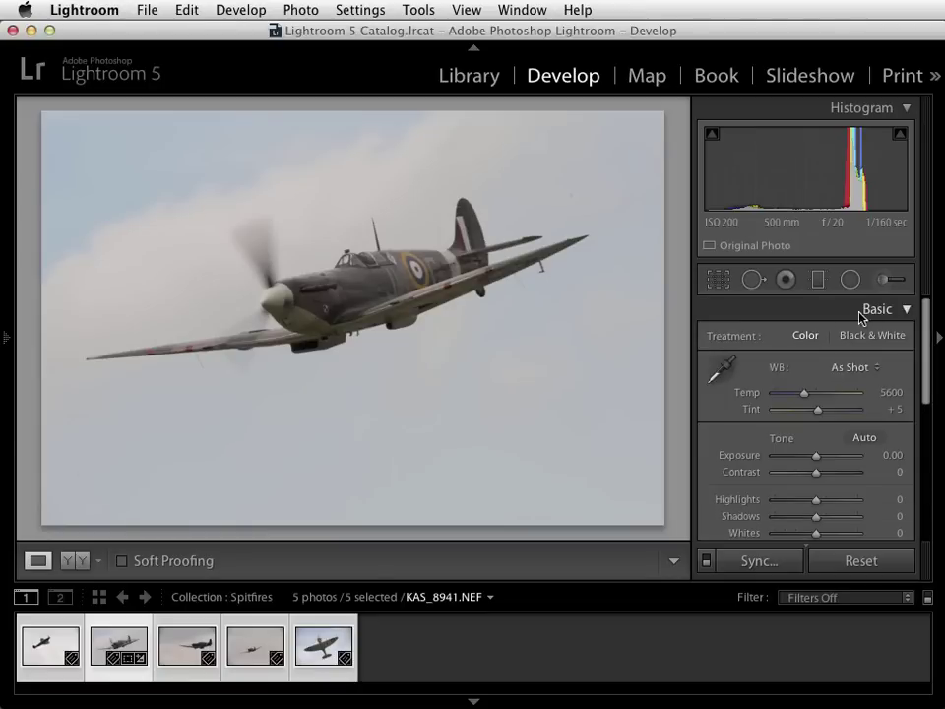
drag(923, 328, 926, 343)
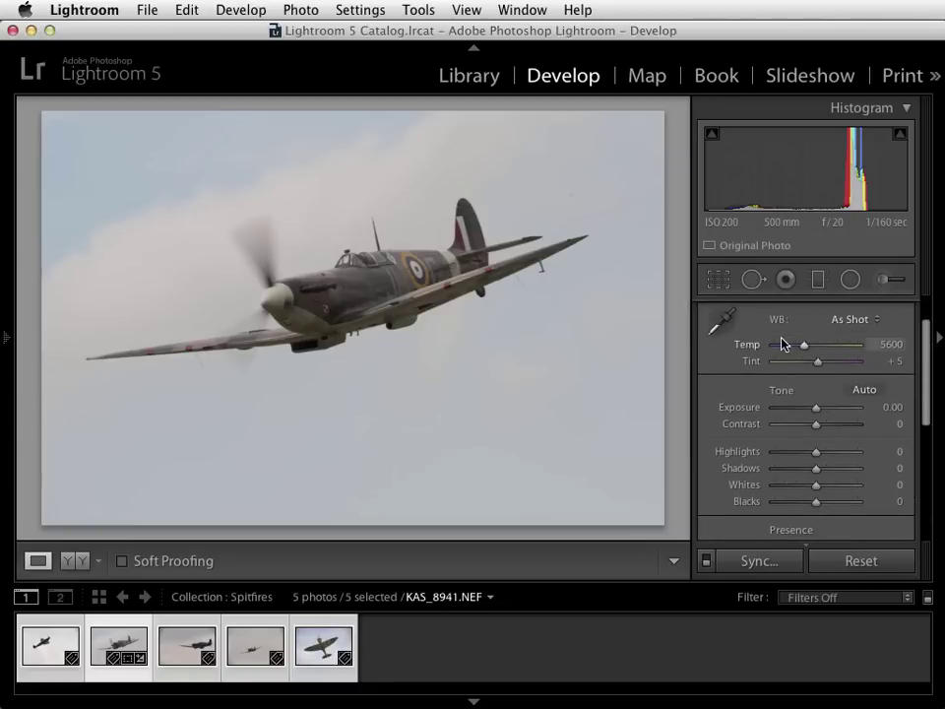
click(857, 323)
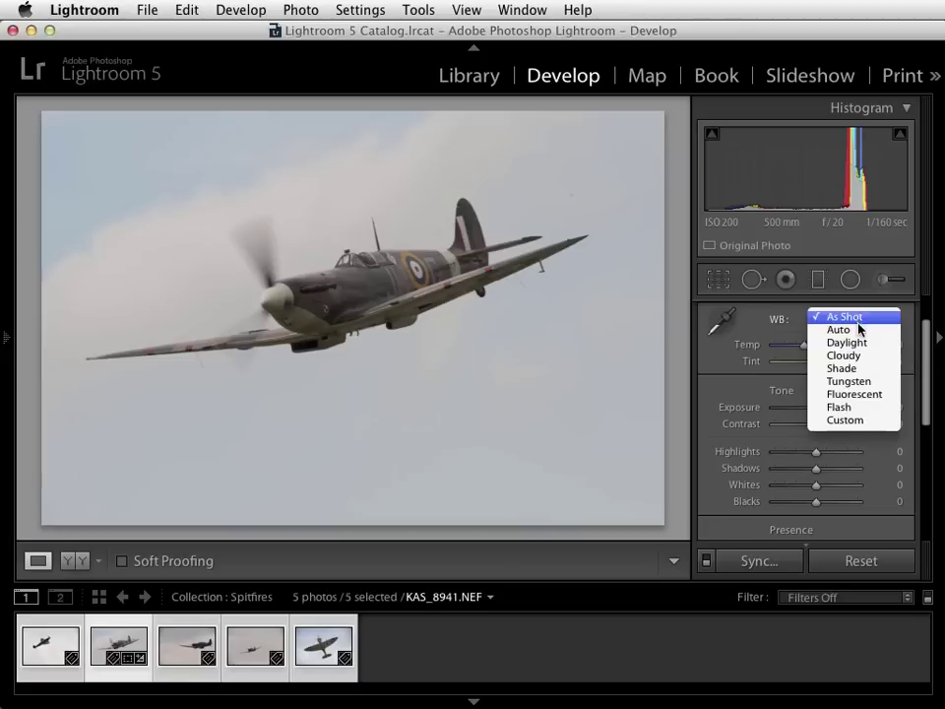
click(853, 357)
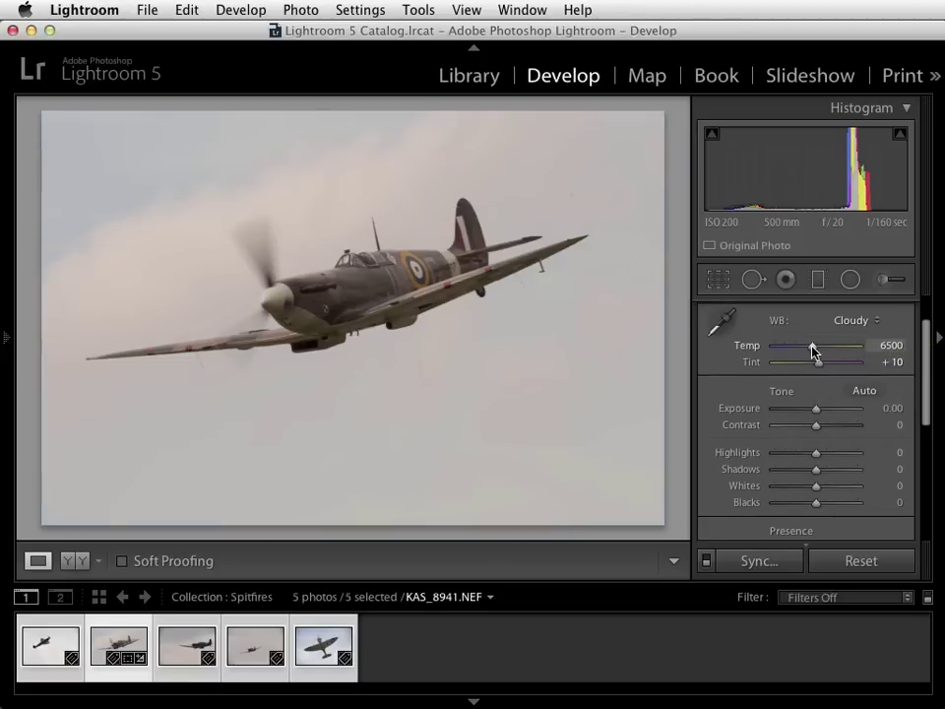
mouse_move(812, 344)
mouse_down()
mouse_move(787, 349)
mouse_move(844, 350)
mouse_move(808, 356)
mouse_up()
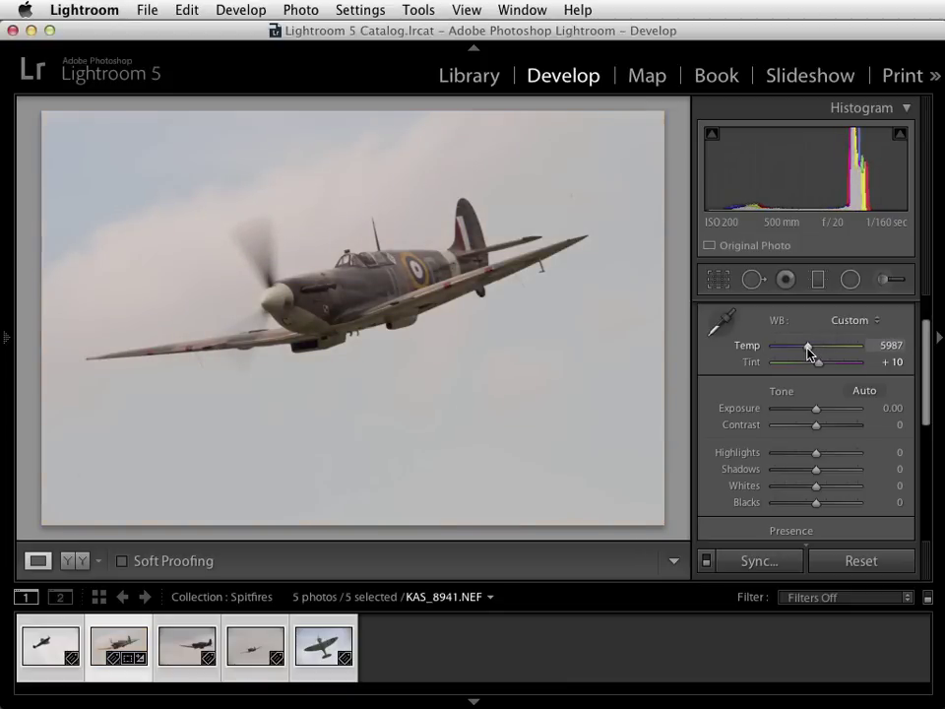
Step: Try a cooler white balance on the photo with the temperature at about 5575
click(854, 322)
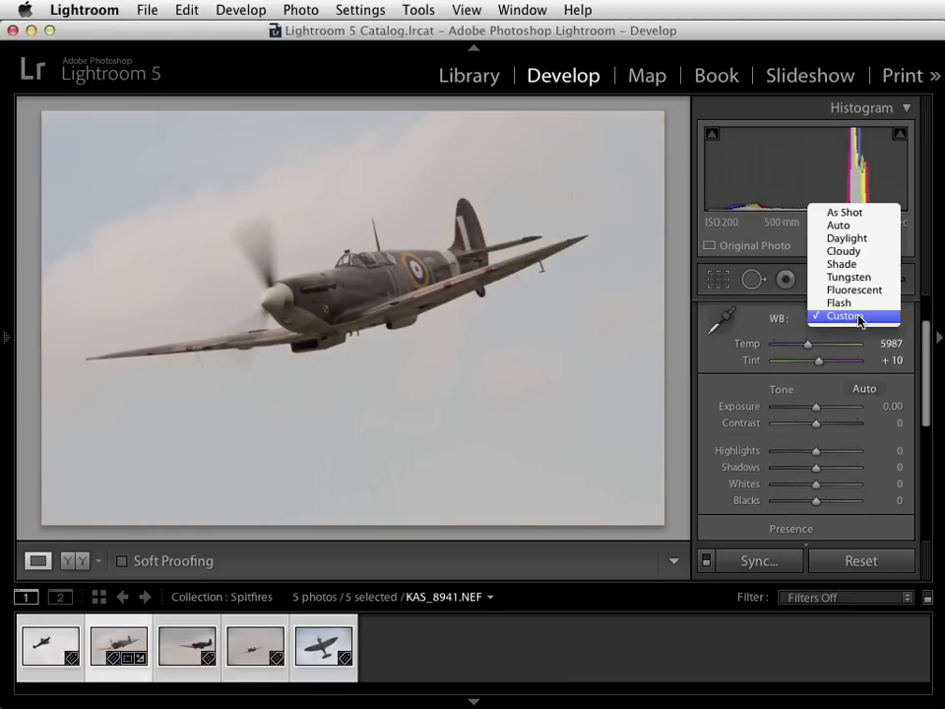
click(848, 240)
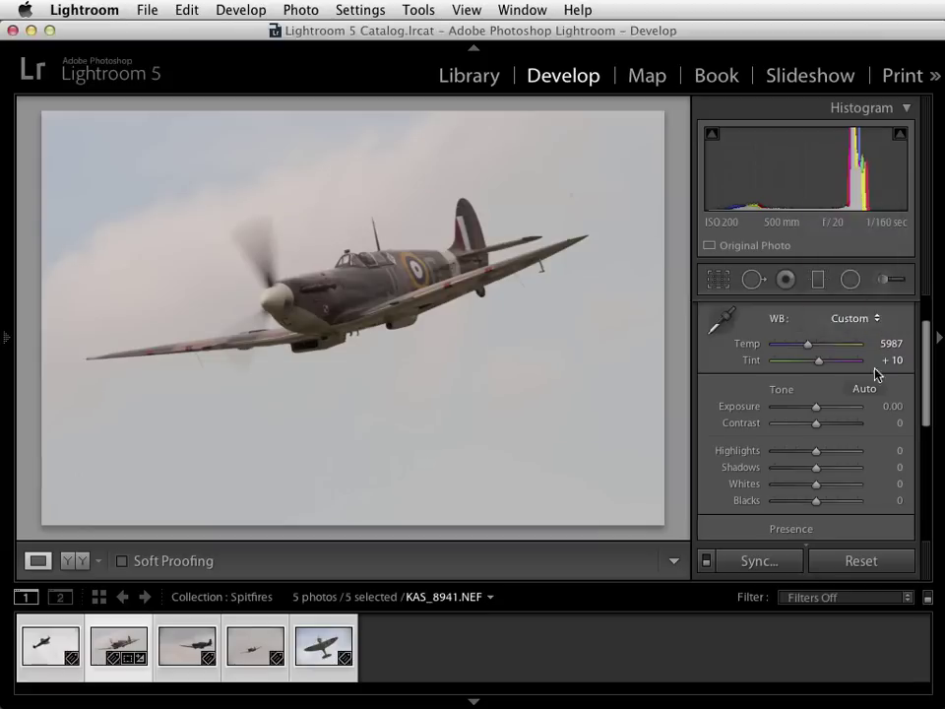
click(803, 343)
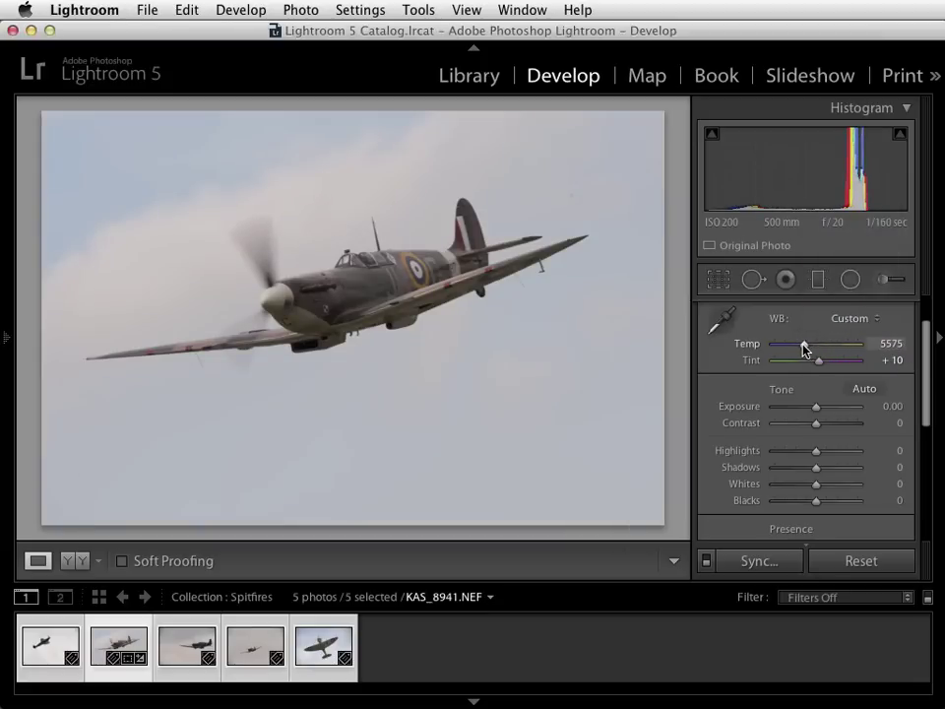
Step: Return the white balance to Cloudy and adjust the temperature to about 6012
click(849, 318)
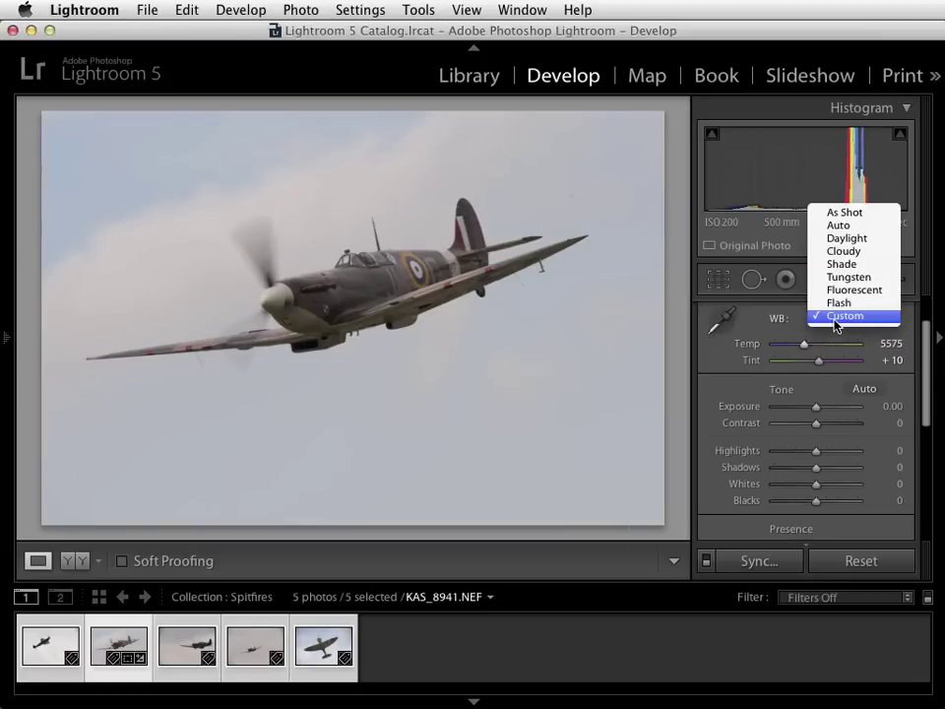
click(844, 251)
drag(815, 351, 810, 352)
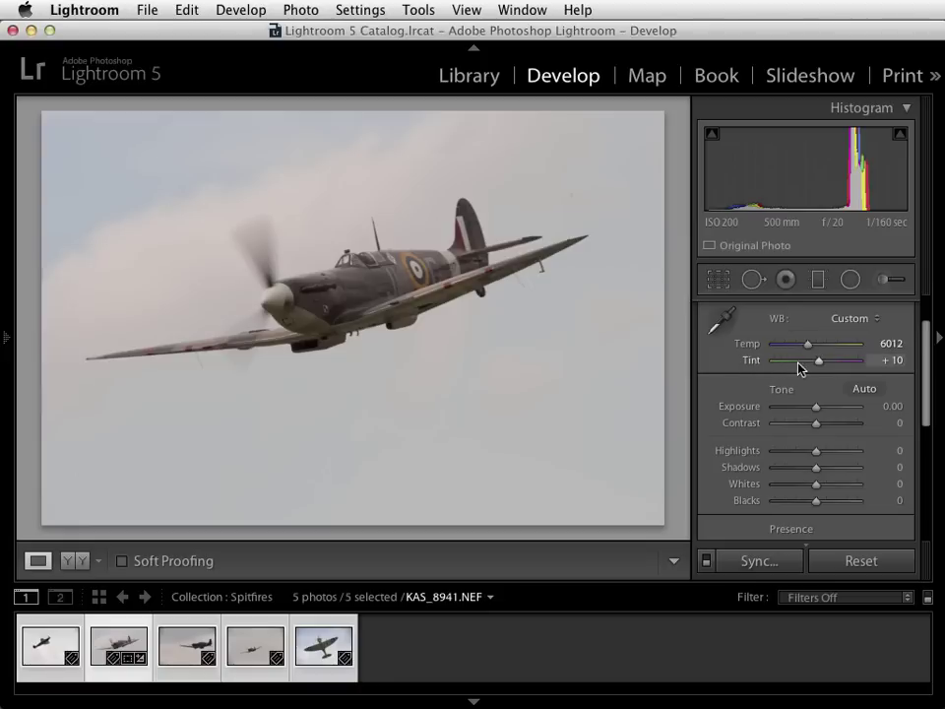
Step: Lower the photo's exposure to -0.45 and raise the contrast to +25
drag(923, 356, 923, 381)
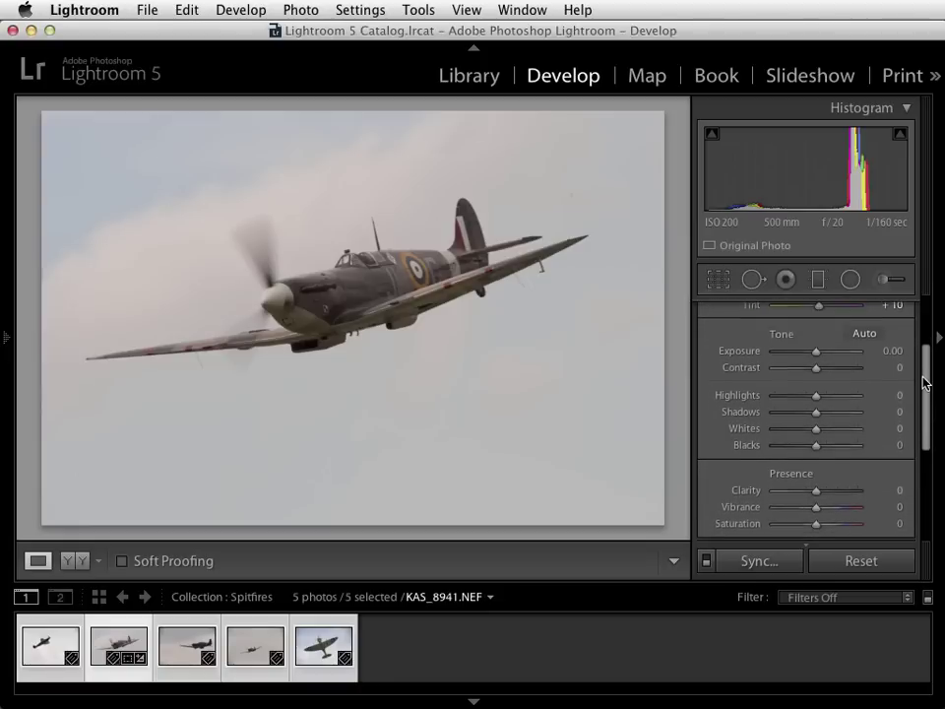
scroll(914, 379, down, 2)
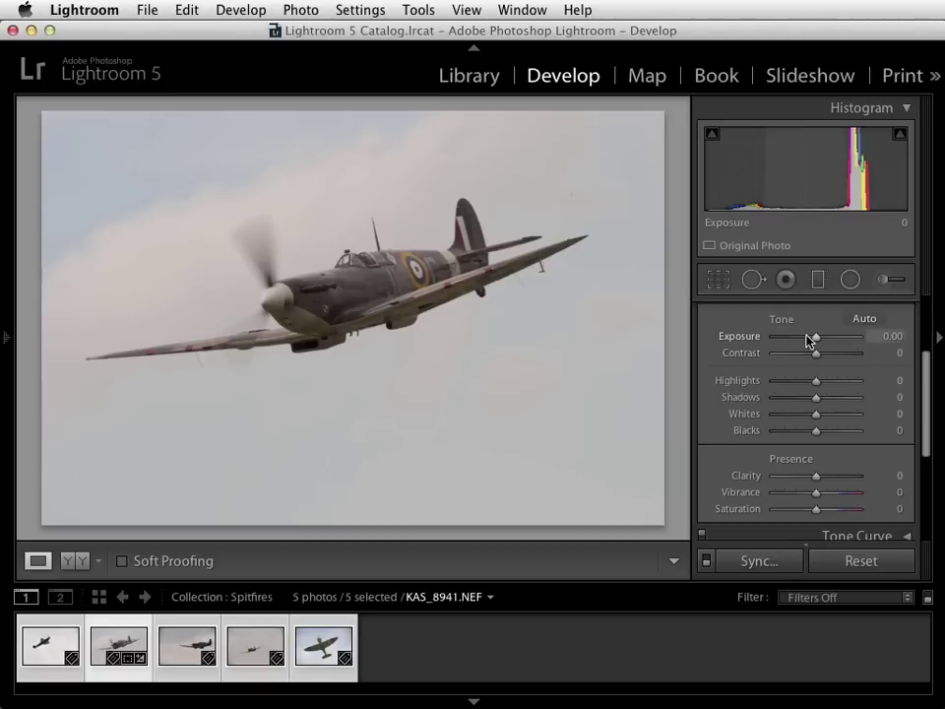
mouse_move(818, 341)
mouse_down()
mouse_move(793, 340)
mouse_move(829, 338)
mouse_move(810, 340)
mouse_up()
drag(799, 337, 828, 358)
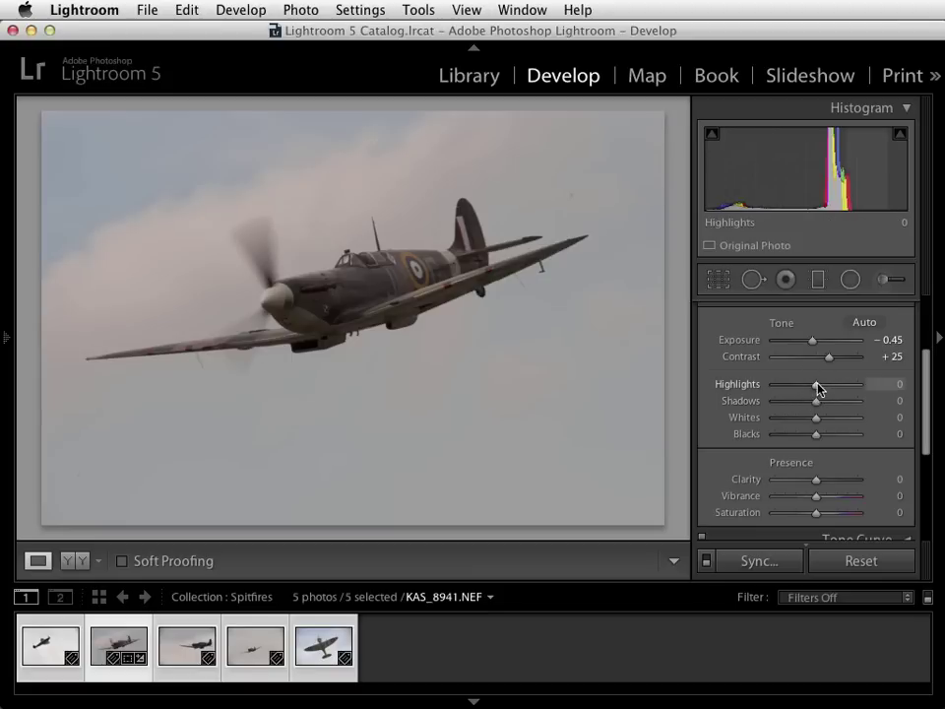
Step: Reduce the highlights to -80 and raise the shadows to +100 to bring out detail on the aircraft's underside
mouse_move(817, 388)
mouse_down()
mouse_move(781, 387)
mouse_move(820, 386)
mouse_up()
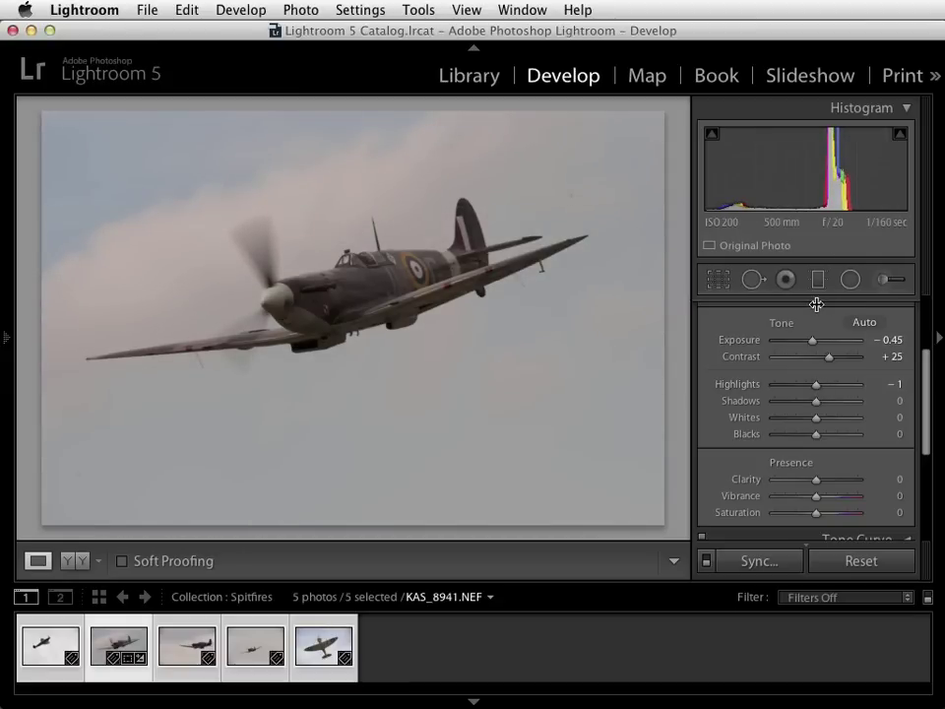
drag(816, 388, 850, 396)
scroll(783, 395, down, 1)
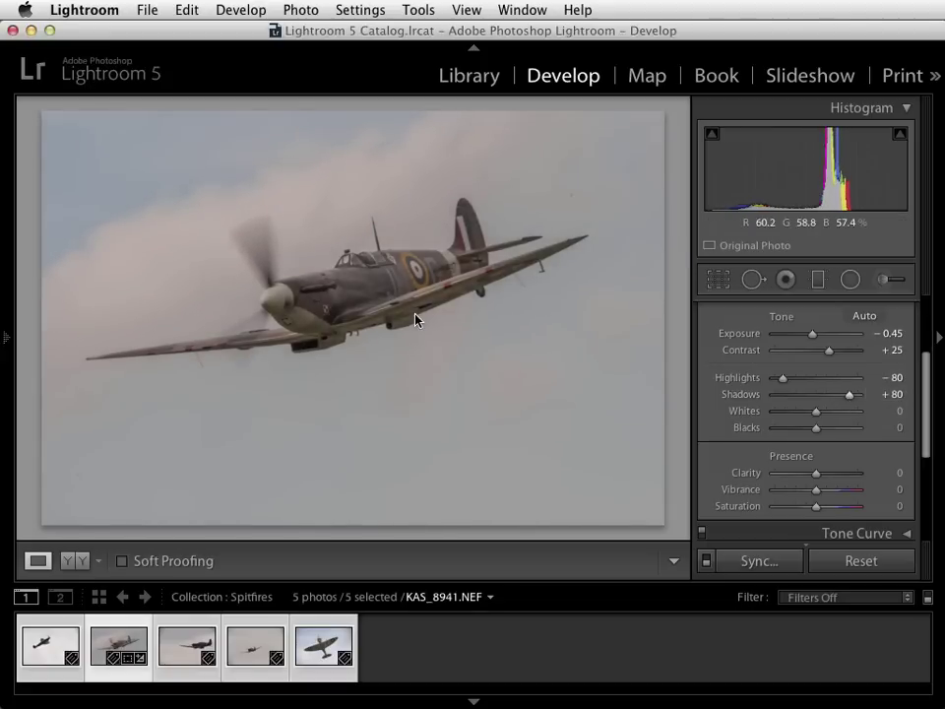
drag(850, 395, 869, 402)
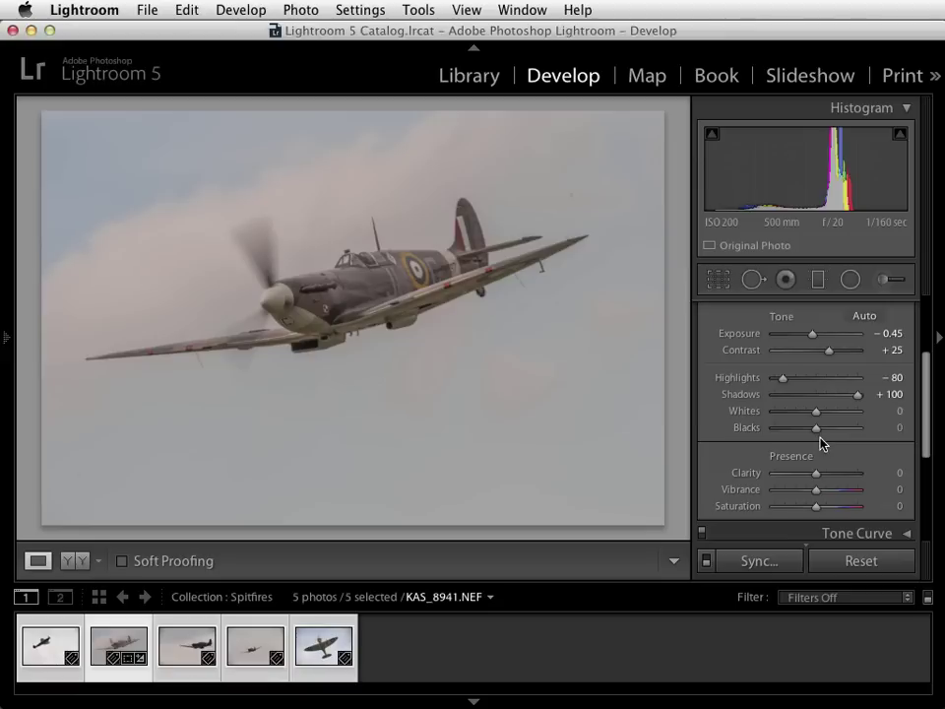
Step: Set the blacks to -28, using the clipping preview, and the whites to +29
key(alt)
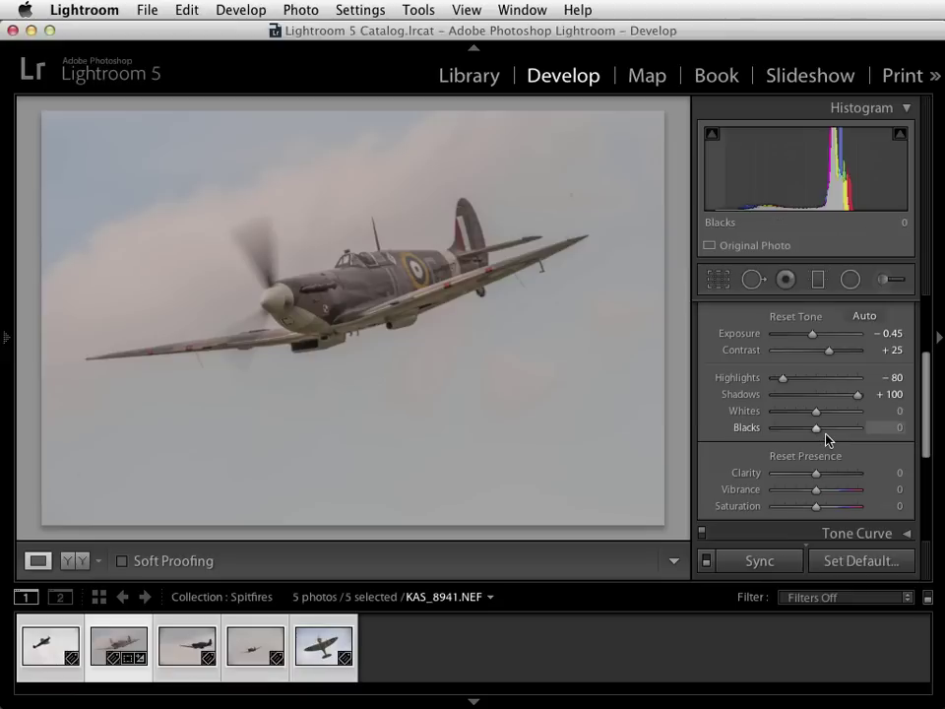
mouse_move(818, 432)
mouse_down()
mouse_move(772, 434)
mouse_move(814, 432)
mouse_move(807, 437)
mouse_up()
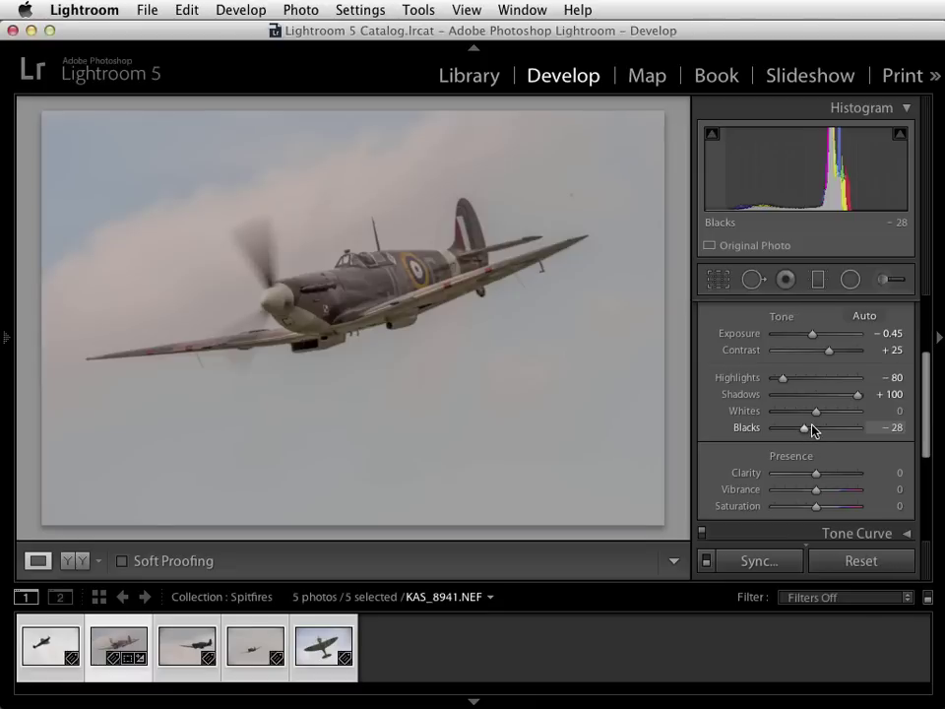
drag(818, 412, 830, 413)
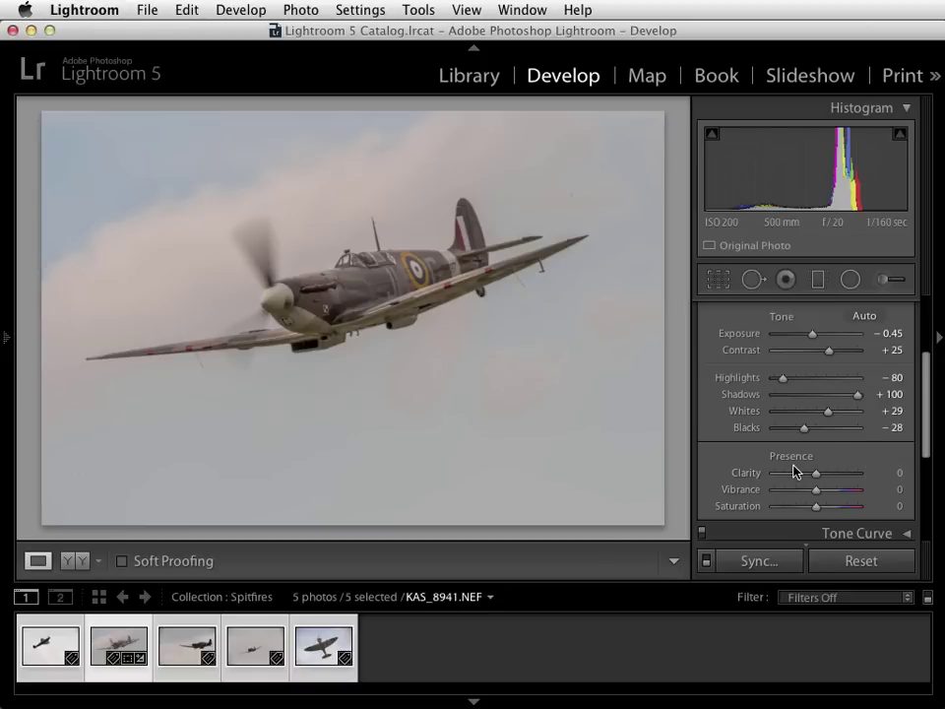
Step: Boost the photo's presence with clarity +31, vibrance +62 and saturation +25
mouse_move(816, 474)
mouse_down()
mouse_move(864, 476)
mouse_move(831, 479)
mouse_up()
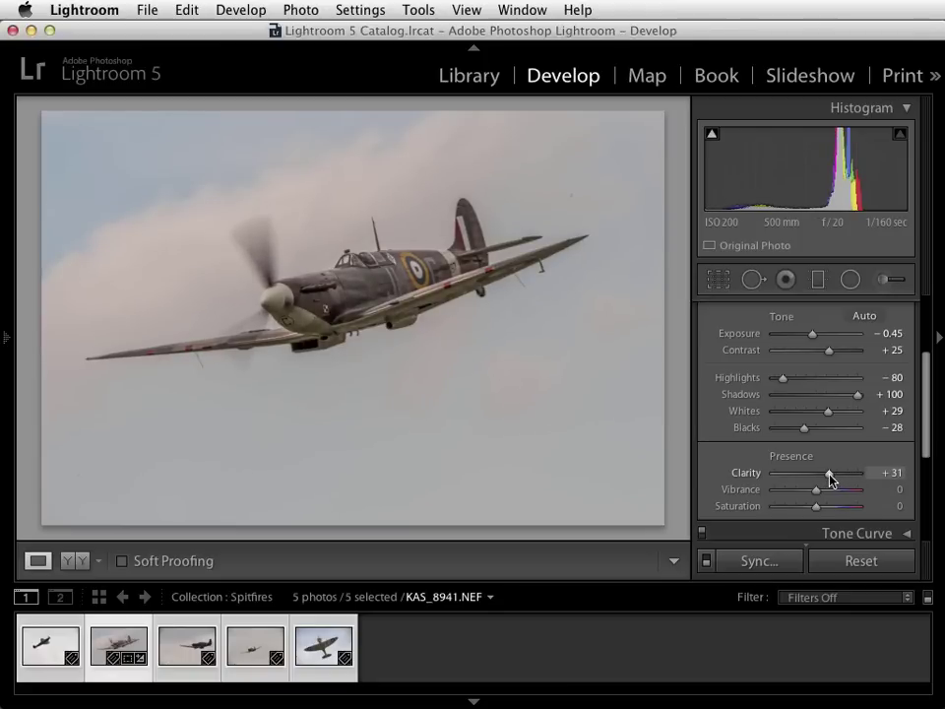
mouse_move(814, 496)
mouse_down()
mouse_move(829, 495)
mouse_move(820, 499)
mouse_up()
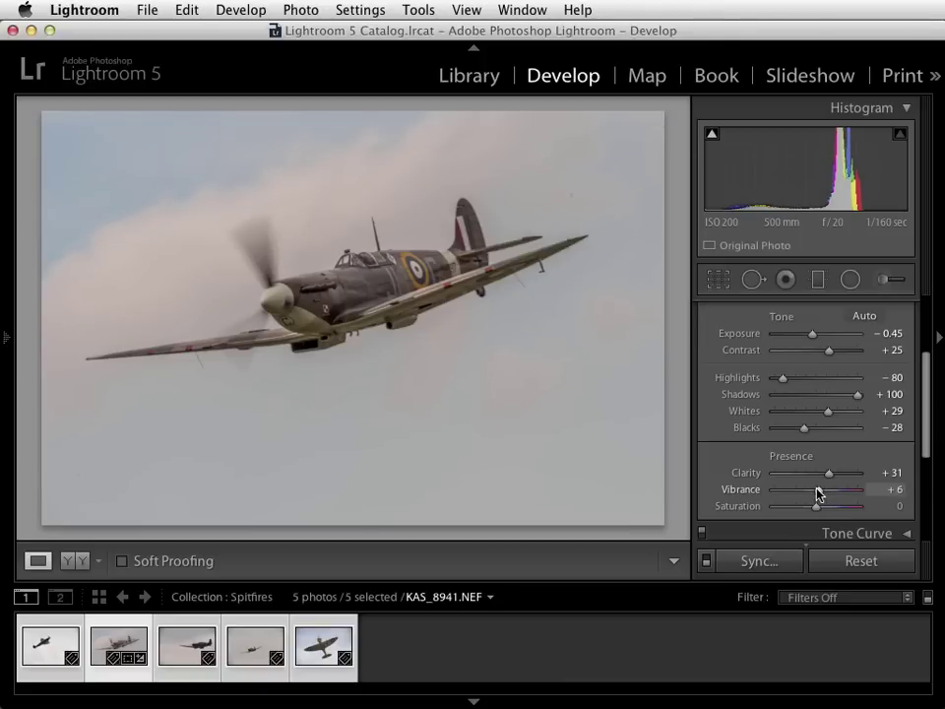
drag(815, 489, 836, 492)
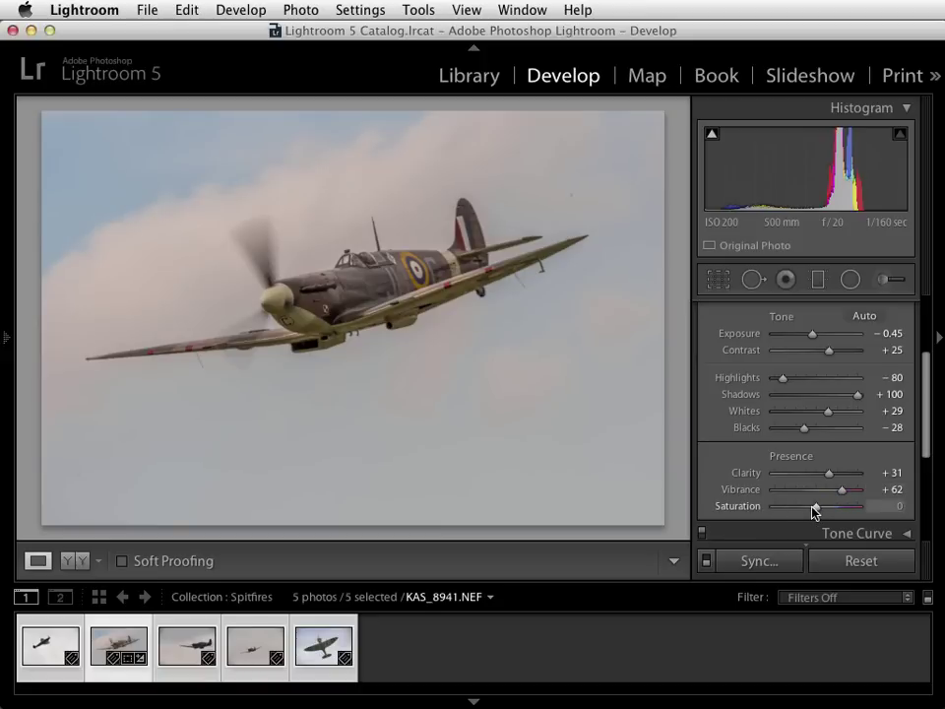
mouse_move(815, 510)
mouse_down()
mouse_move(763, 512)
mouse_move(871, 515)
mouse_move(829, 514)
mouse_up()
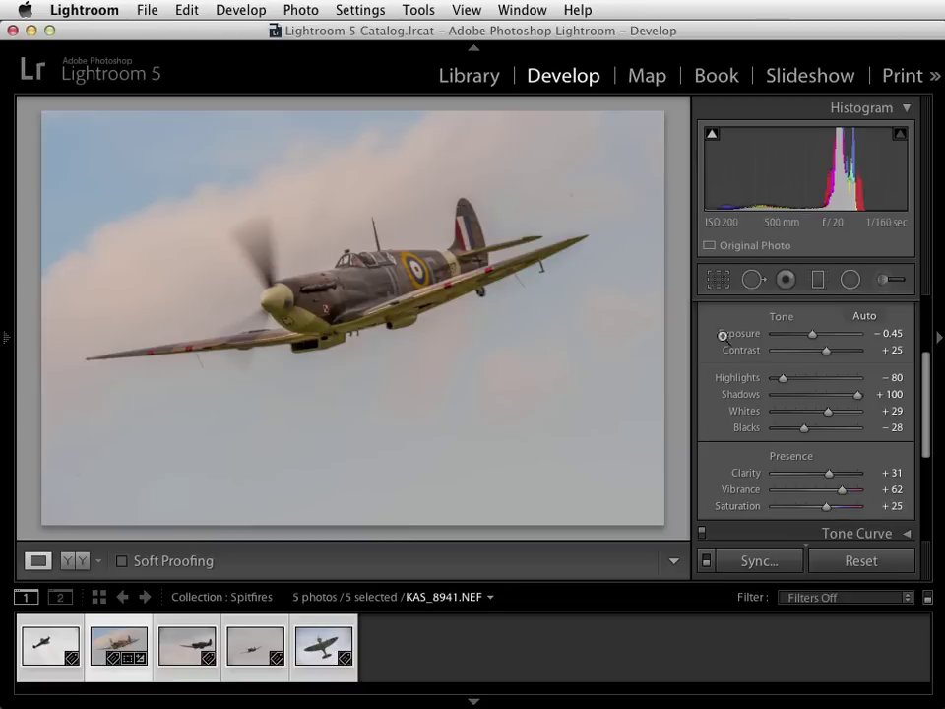
Step: Collapse the Basic adjustments, expand the Detail settings and move the detail preview onto the aircraft's nose
drag(928, 369, 909, 310)
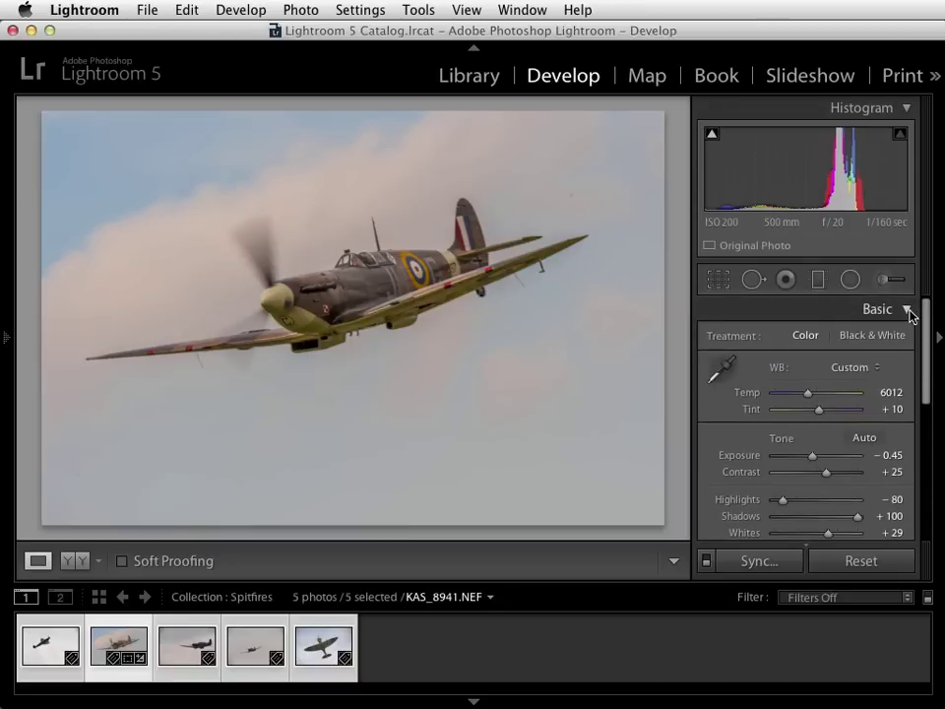
click(906, 310)
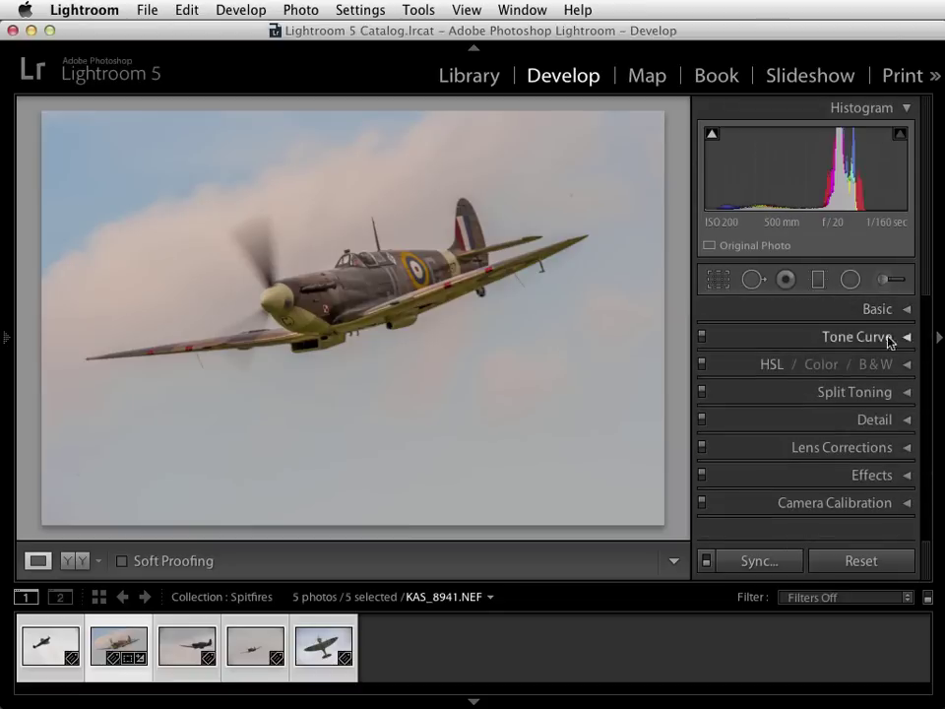
click(905, 422)
scroll(925, 396, down, 2)
mouse_move(926, 390)
mouse_down()
mouse_move(925, 456)
mouse_move(932, 374)
mouse_up()
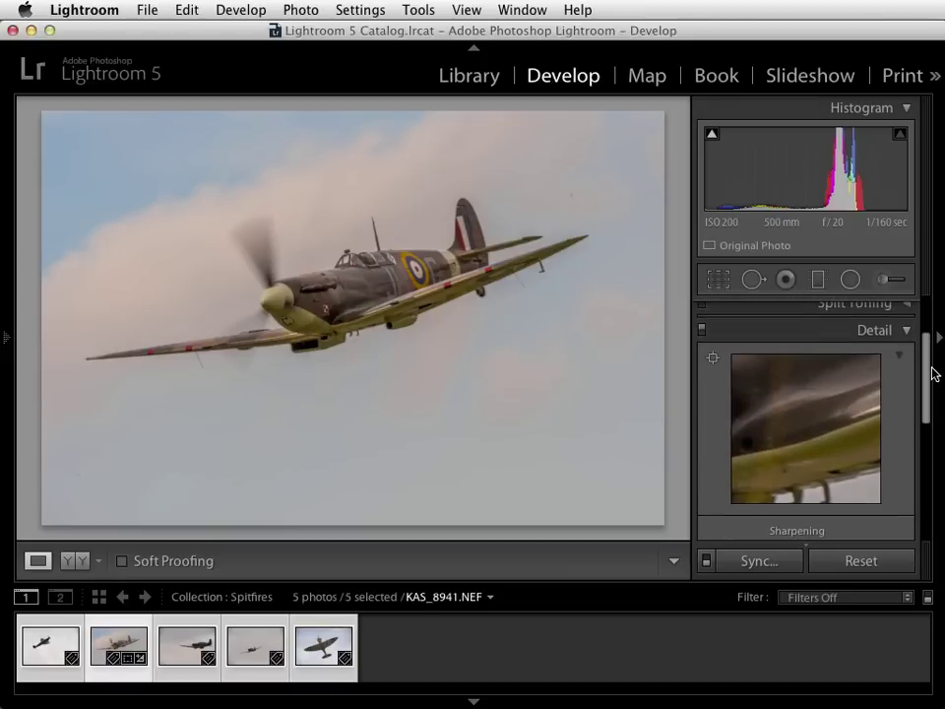
drag(779, 401, 826, 385)
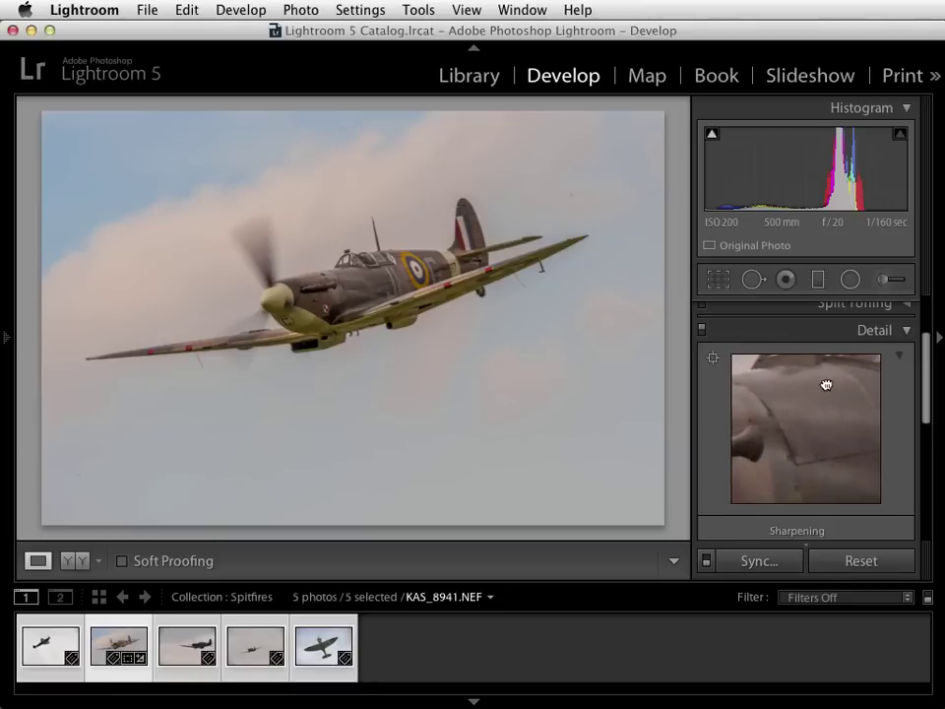
Step: Set the sharpening masking to 40, using the mask preview
scroll(928, 439, down, 3)
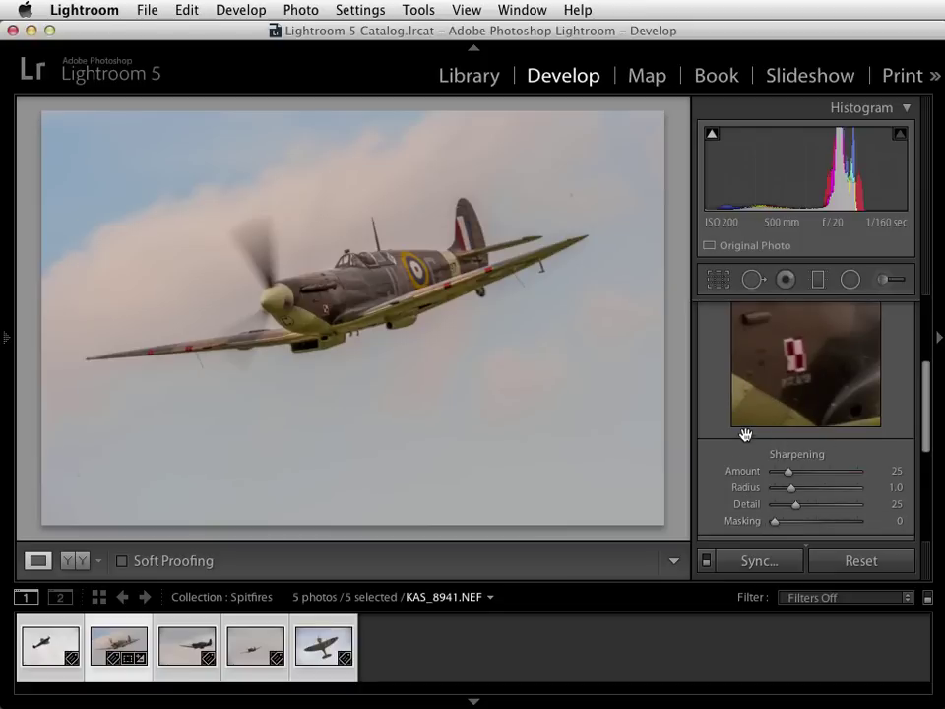
key(alt)
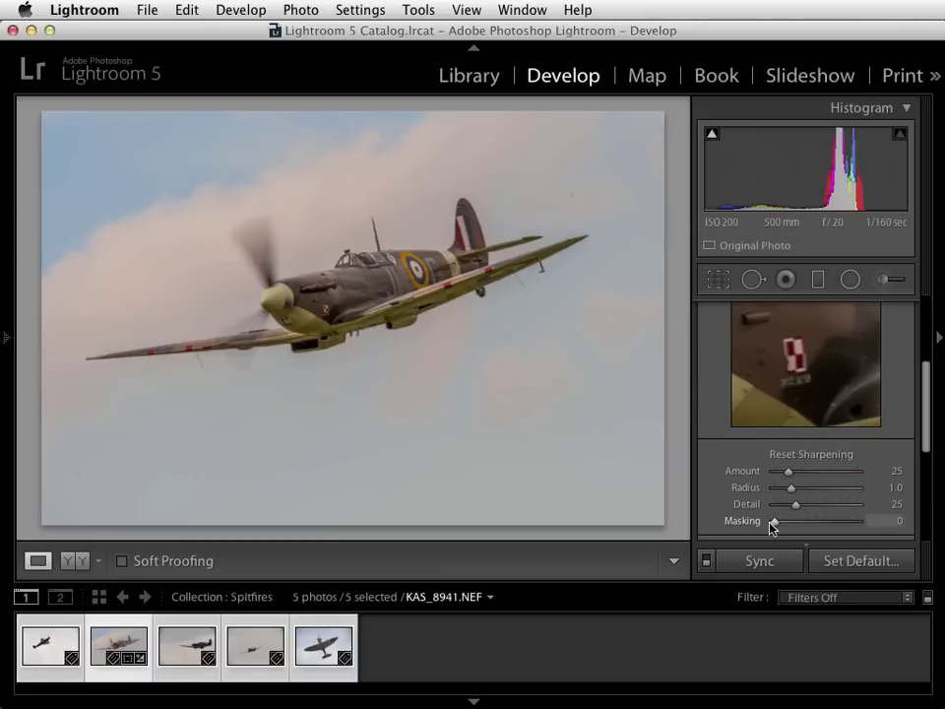
drag(774, 527, 808, 527)
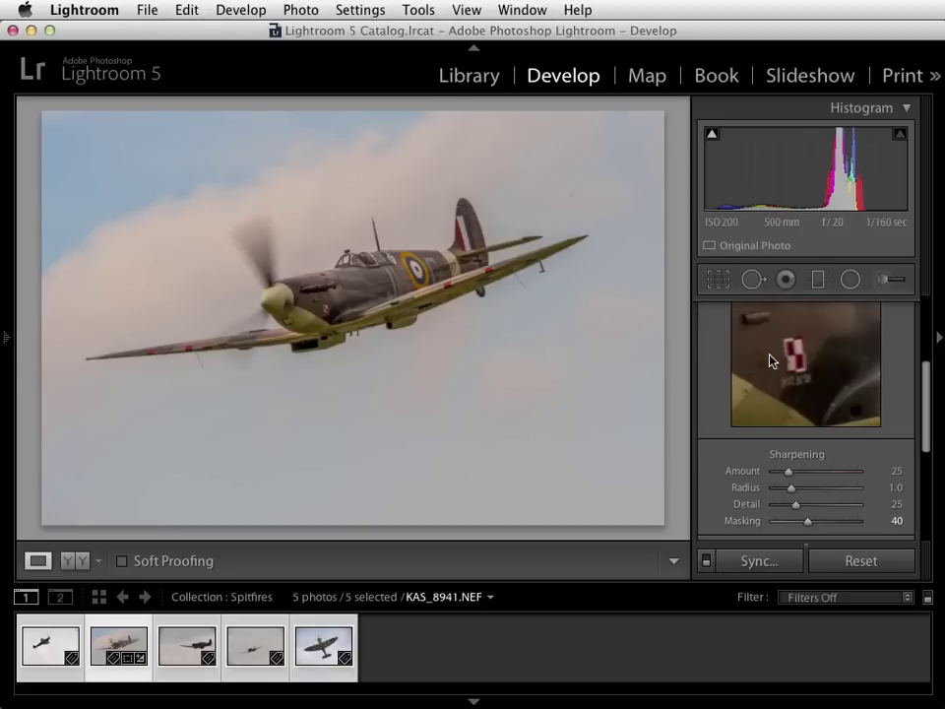
Step: Sharpen the photo with amount 80, radius 1.5 and detail 35, judging the effect on the aircraft's nose markings
mouse_move(783, 346)
mouse_down()
mouse_move(788, 393)
mouse_move(766, 349)
mouse_up()
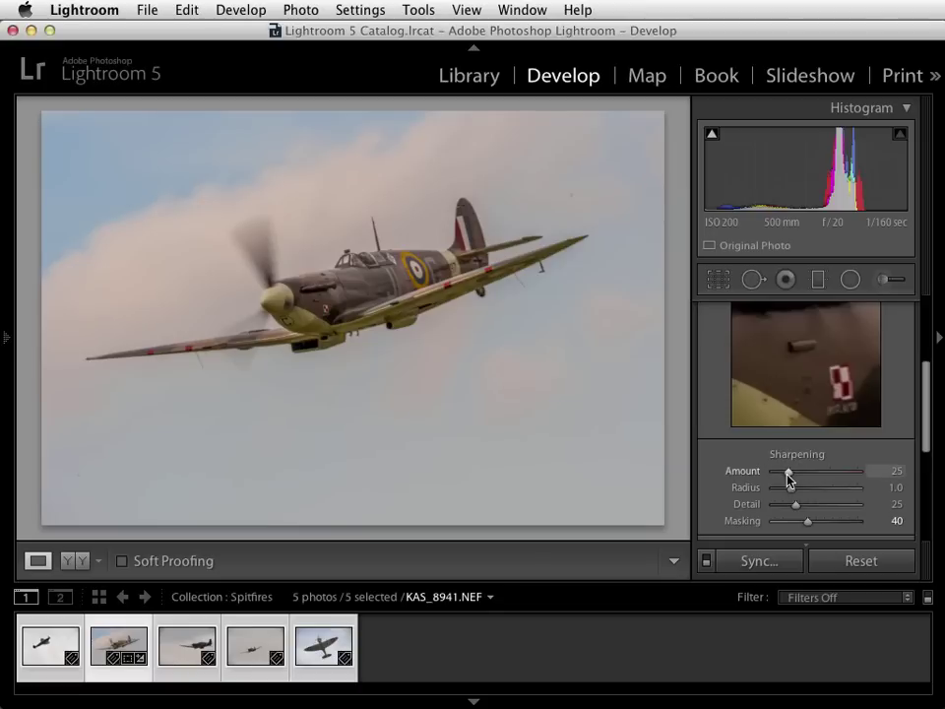
drag(790, 478, 818, 472)
drag(783, 380, 809, 355)
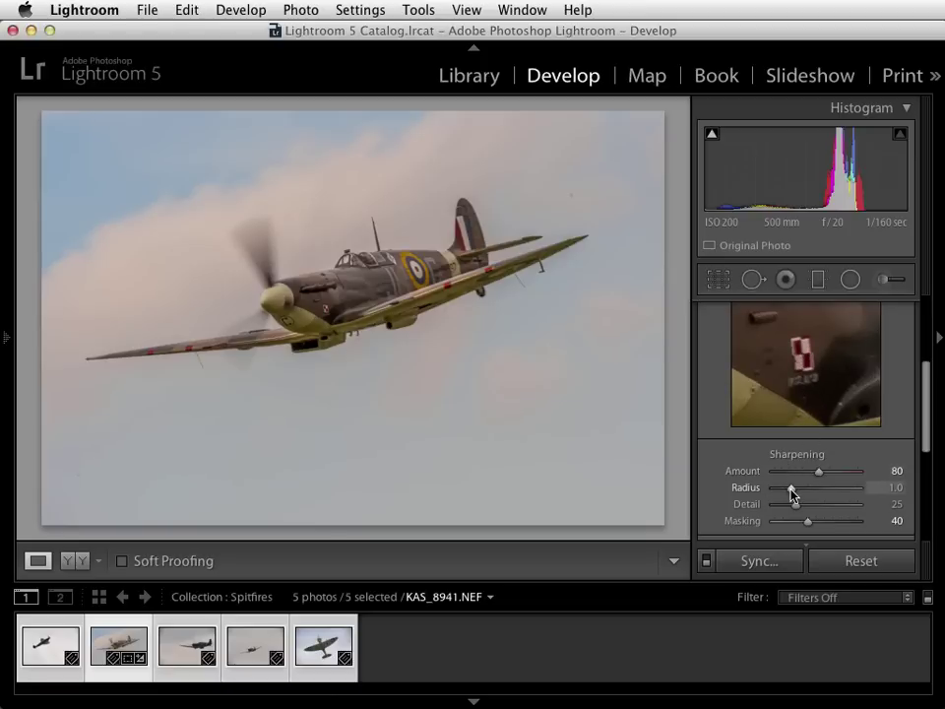
key(alt)
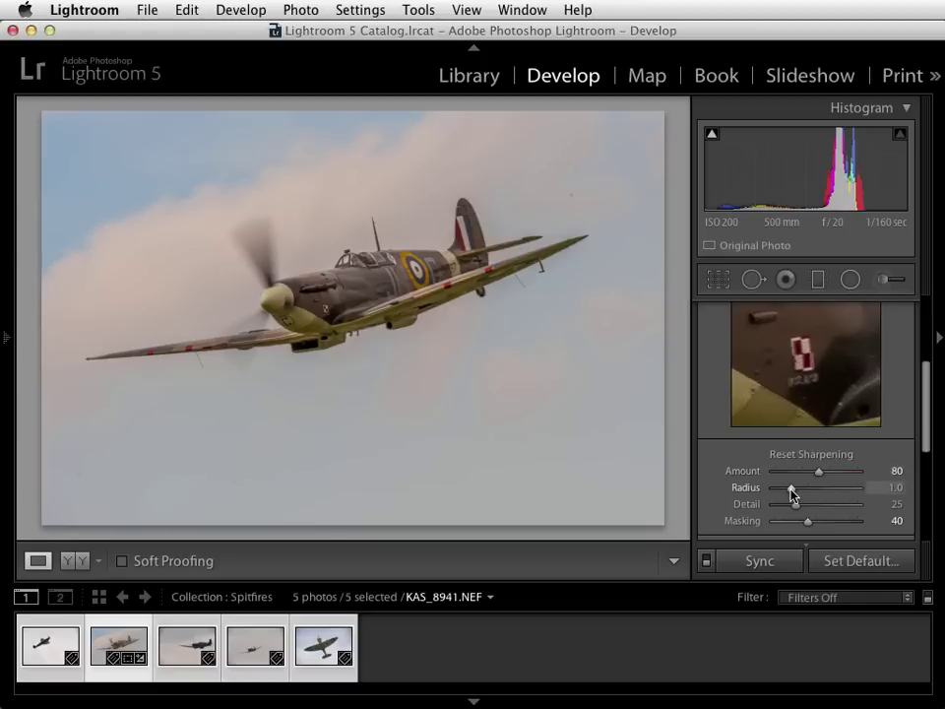
drag(791, 489, 773, 511)
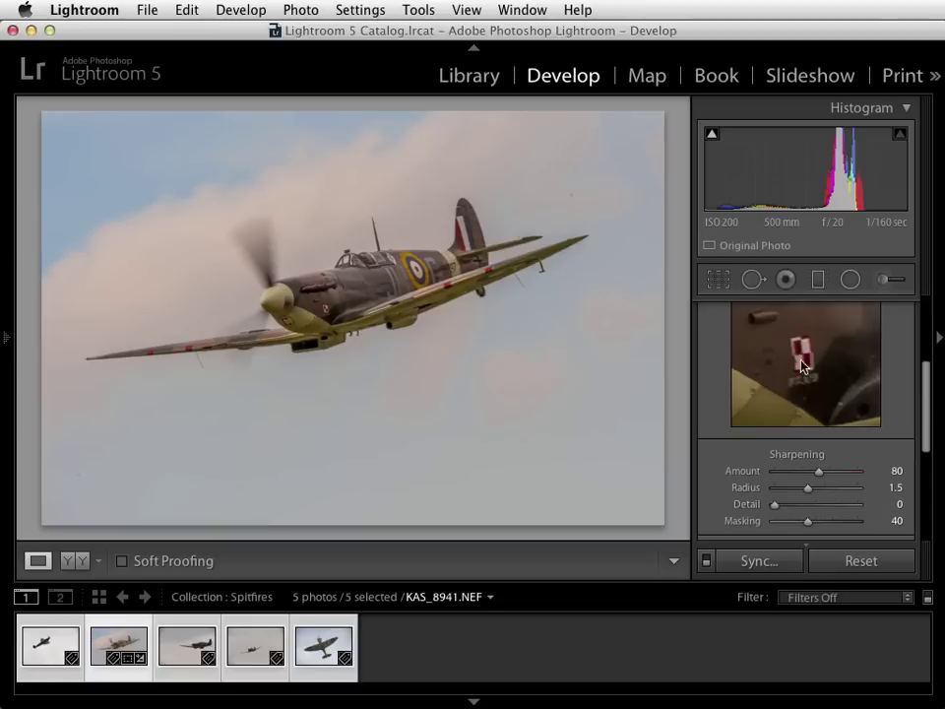
drag(774, 505, 856, 510)
drag(805, 506, 803, 506)
Step: Set the luminance noise reduction to 50 and check its effect in the detail preview
drag(927, 401, 915, 486)
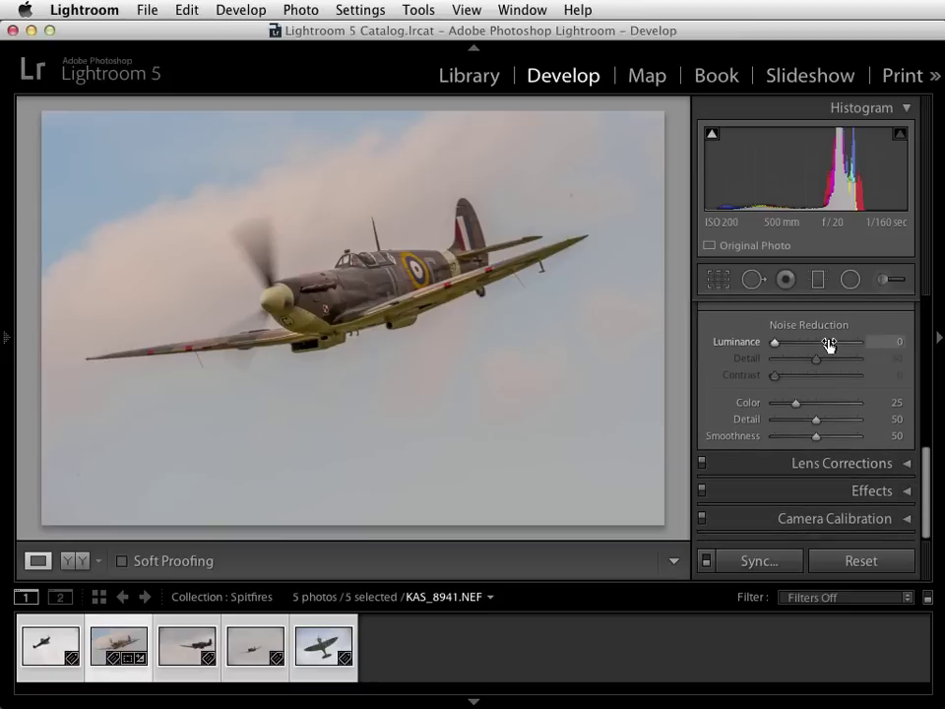
drag(922, 487, 930, 382)
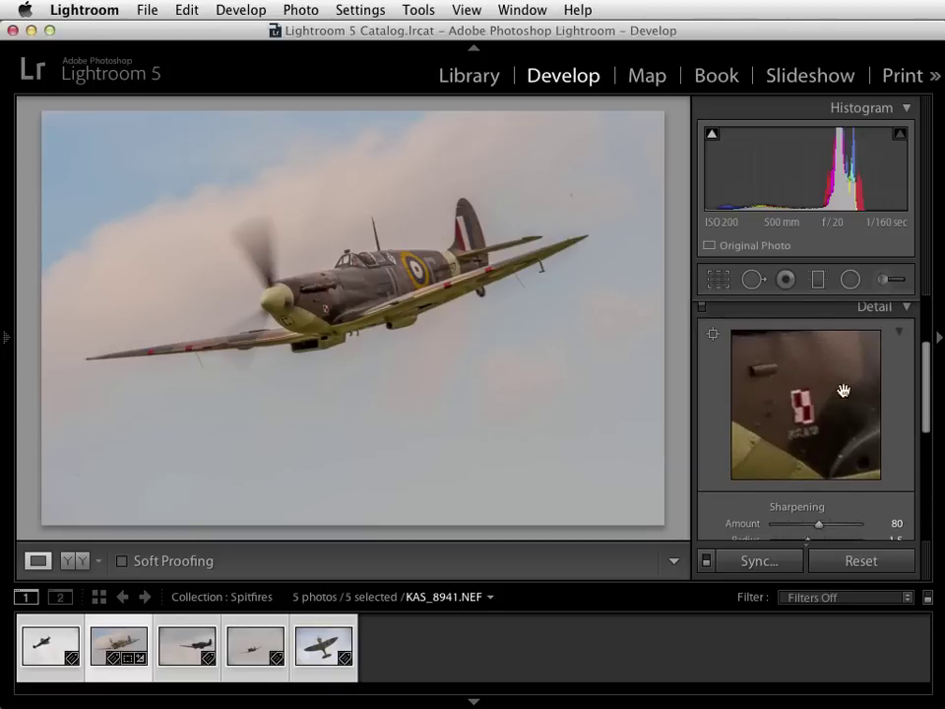
drag(926, 373, 931, 455)
drag(776, 401, 818, 406)
drag(929, 463, 929, 366)
drag(785, 407, 817, 422)
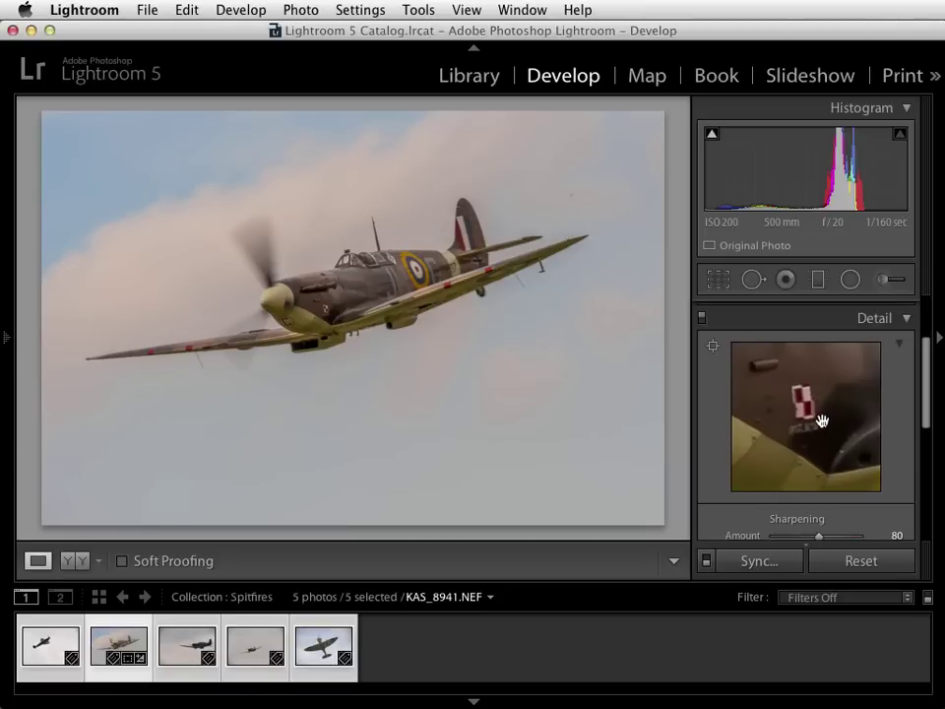
drag(925, 382, 931, 469)
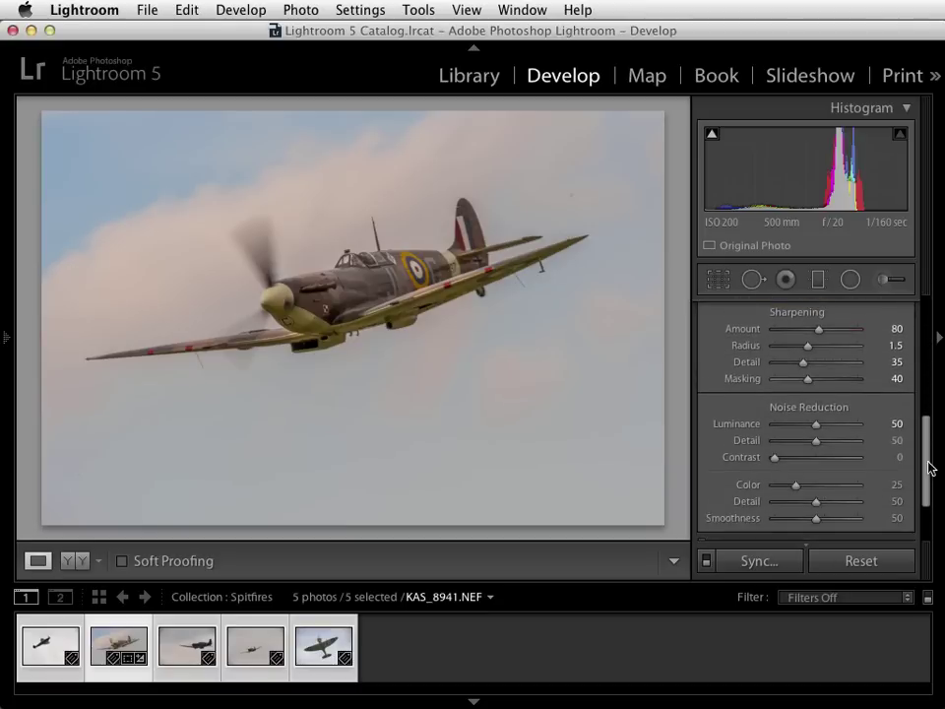
Step: Lower the luminance noise reduction's detail to 0 while inspecting the aircraft's nose and cockpit up close
click(350, 268)
drag(348, 267, 583, 264)
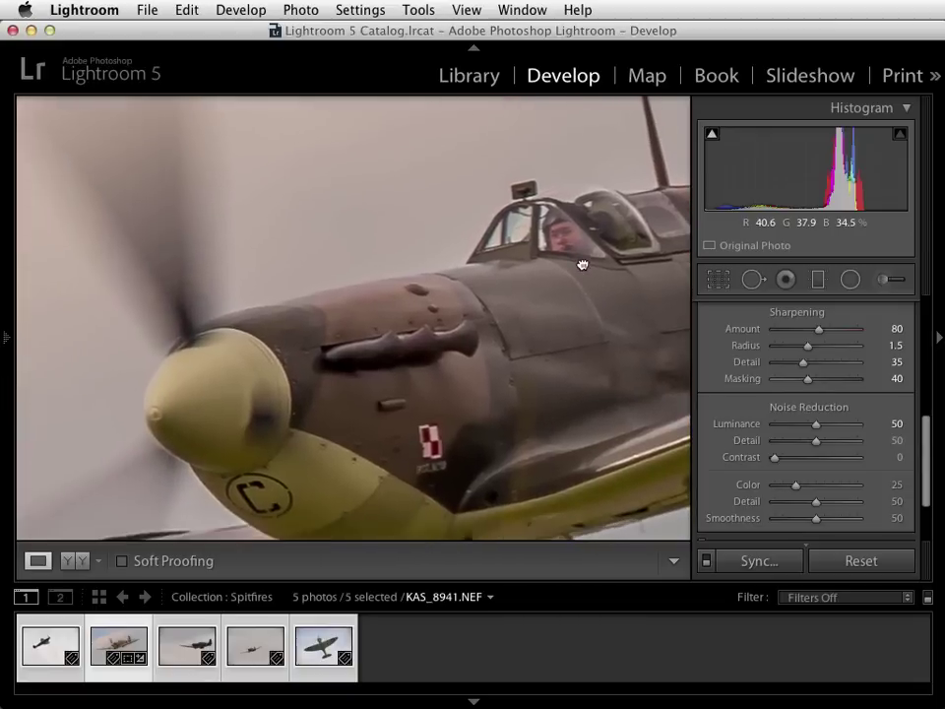
scroll(825, 441, up, 1)
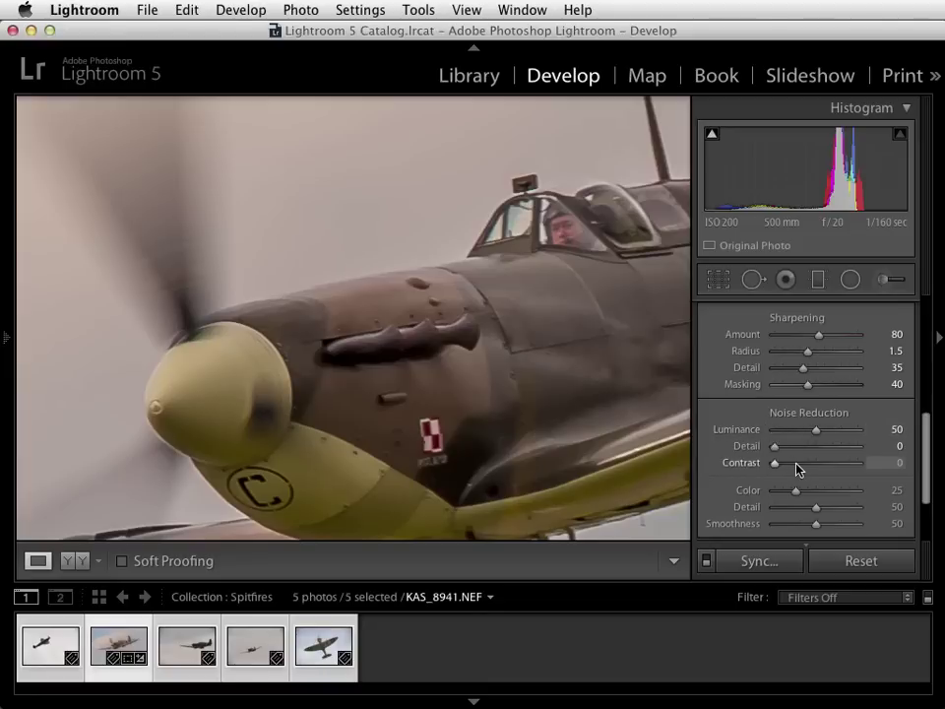
scroll(799, 469, down, 1)
scroll(800, 468, down, 1)
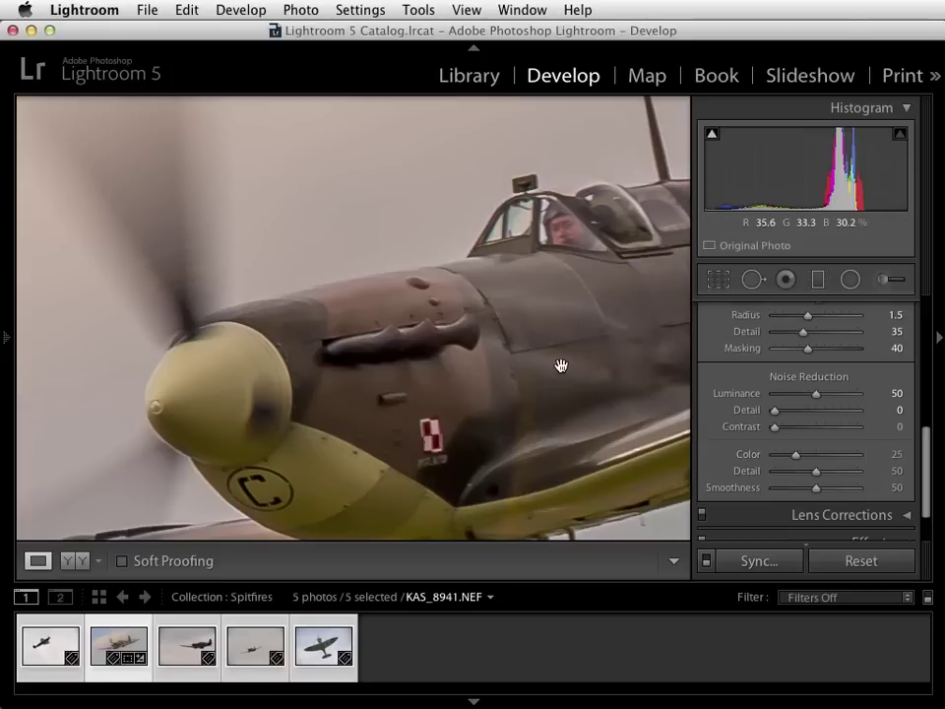
scroll(799, 455, down, 1)
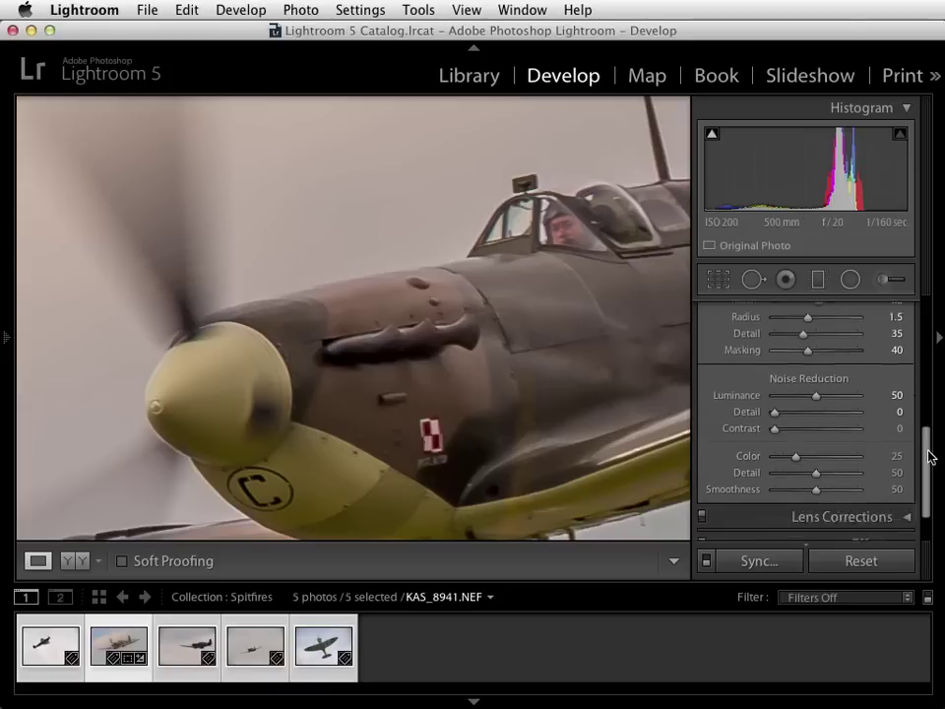
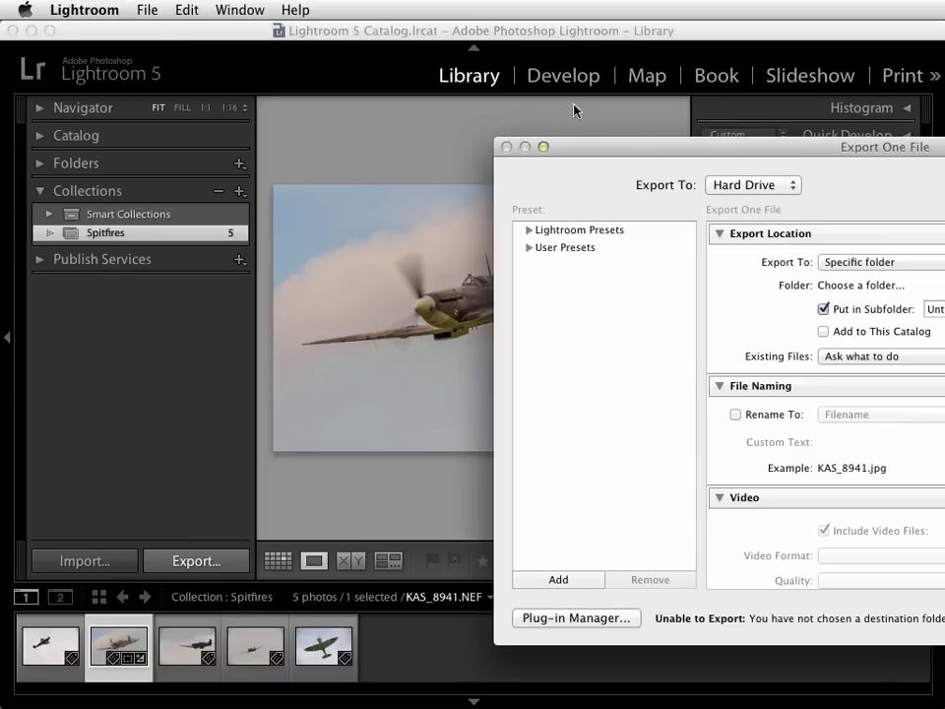
Step: Set the export location to the same folder as the original photo, without a subfolder
drag(612, 156, 221, 85)
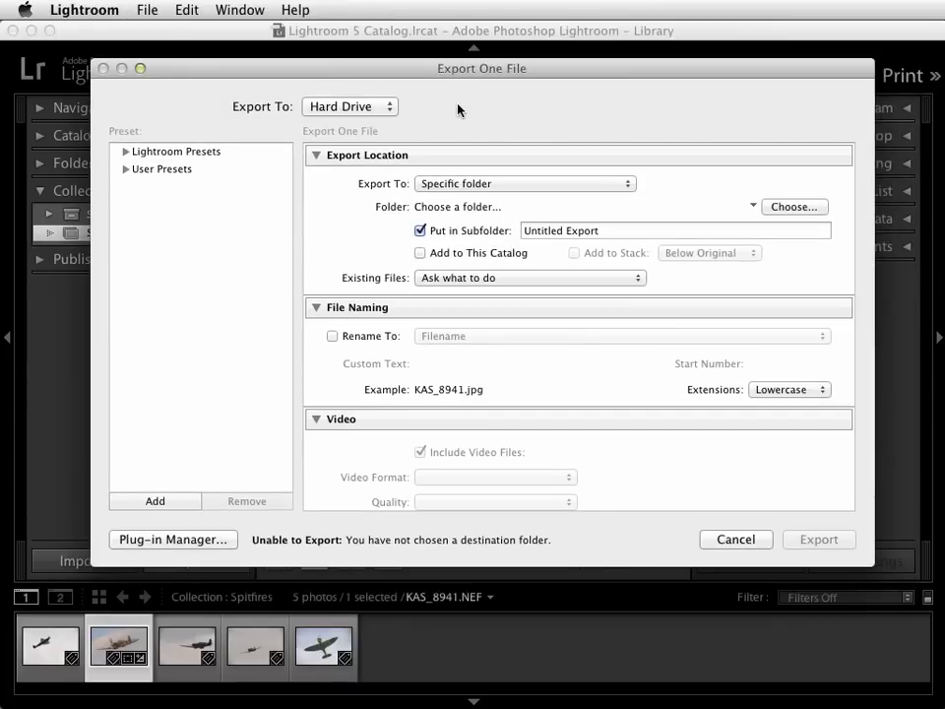
click(334, 106)
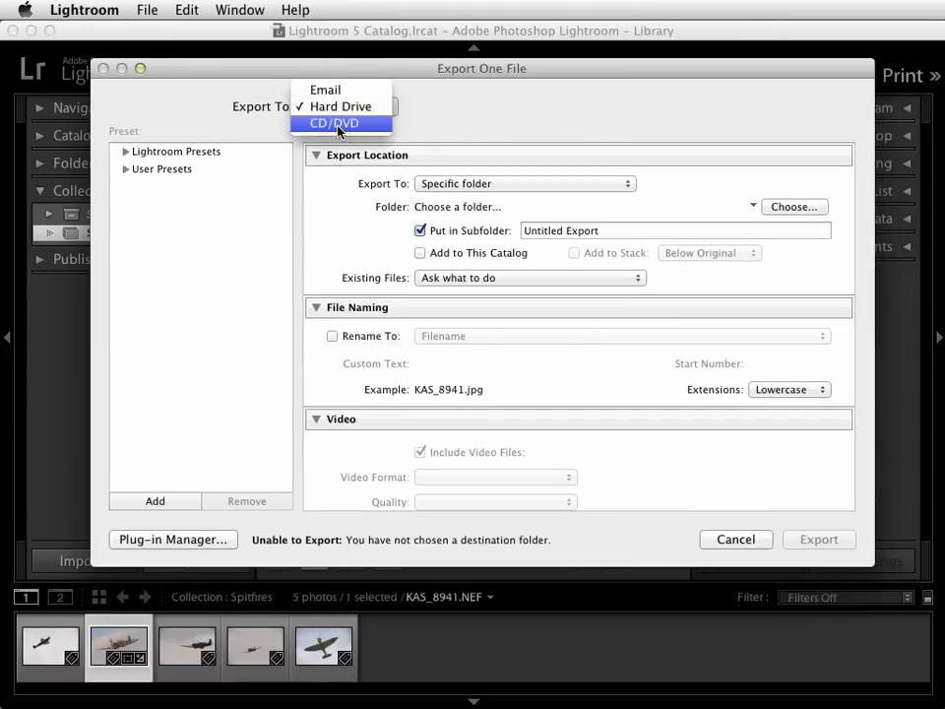
click(523, 105)
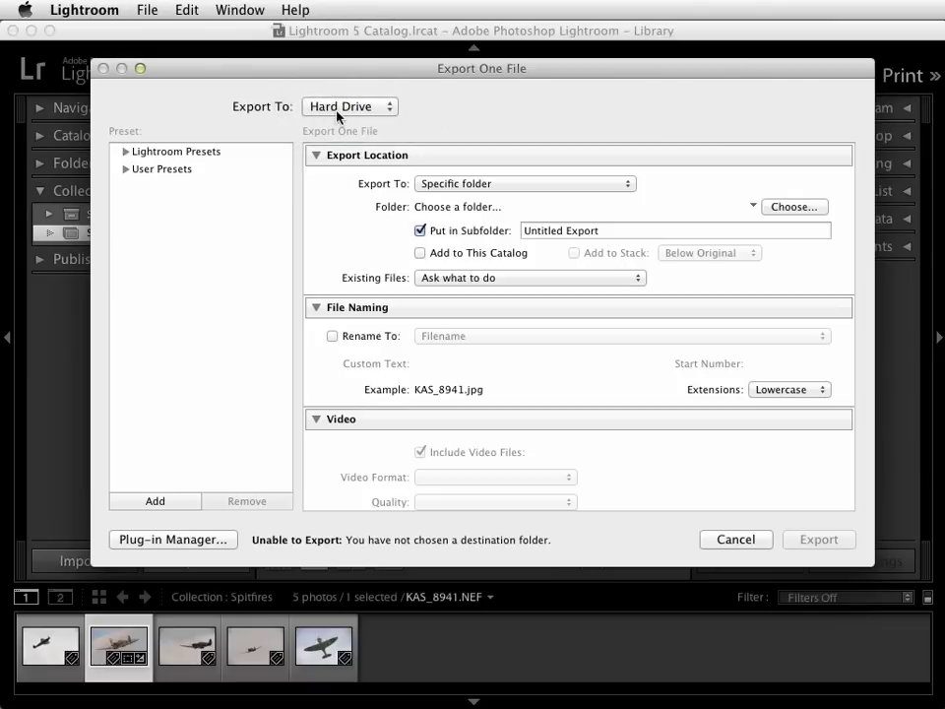
click(461, 184)
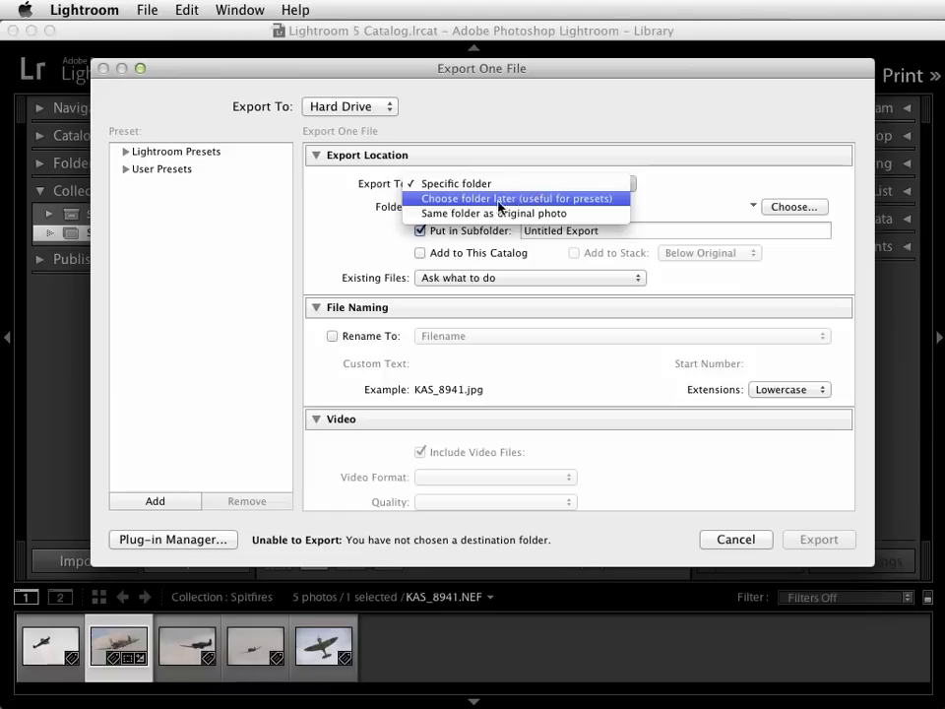
click(498, 213)
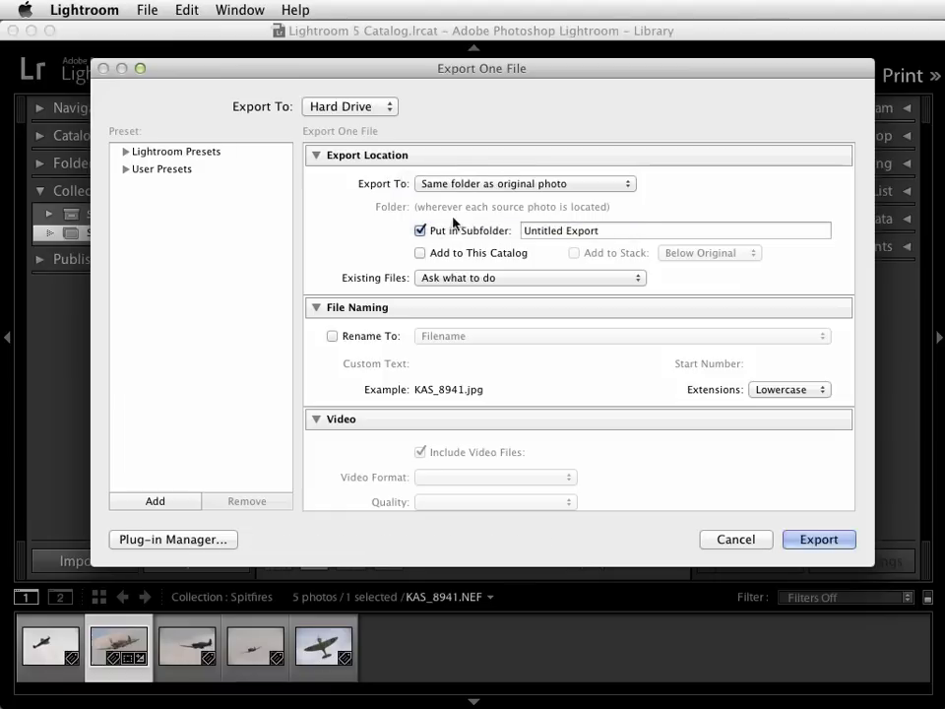
click(419, 231)
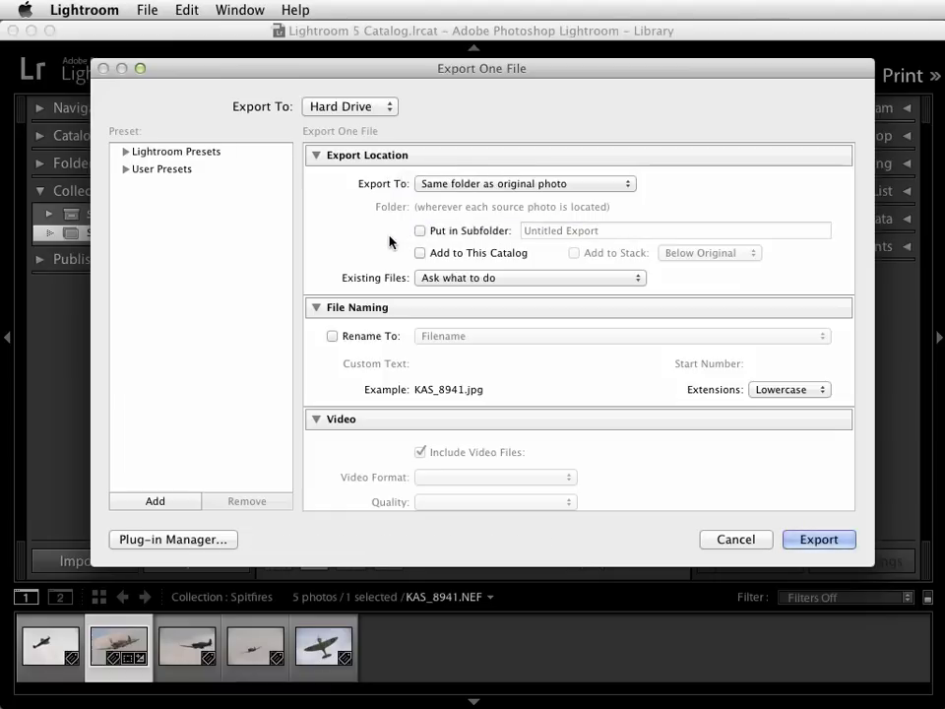
Step: Rename the exported file with the custom name "Spitfire final"
click(333, 336)
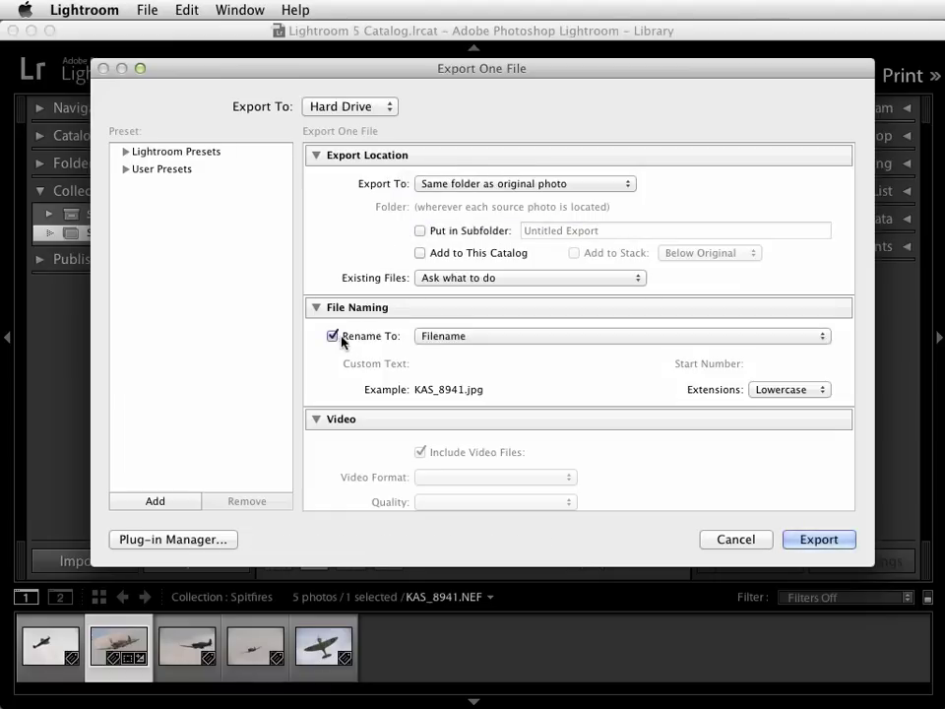
click(472, 335)
click(476, 289)
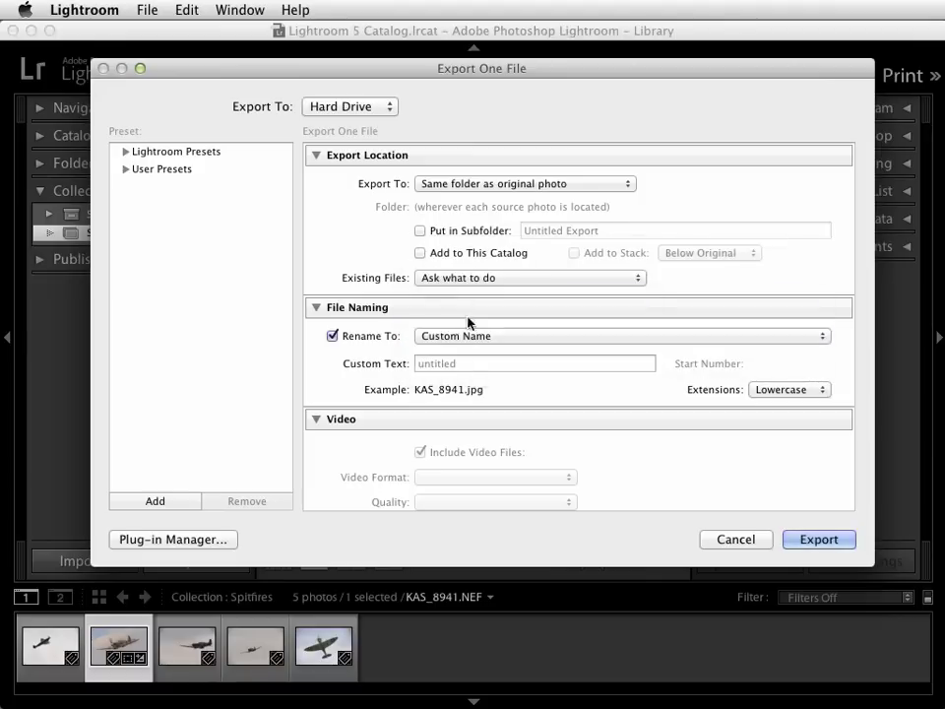
click(466, 364)
text(S)
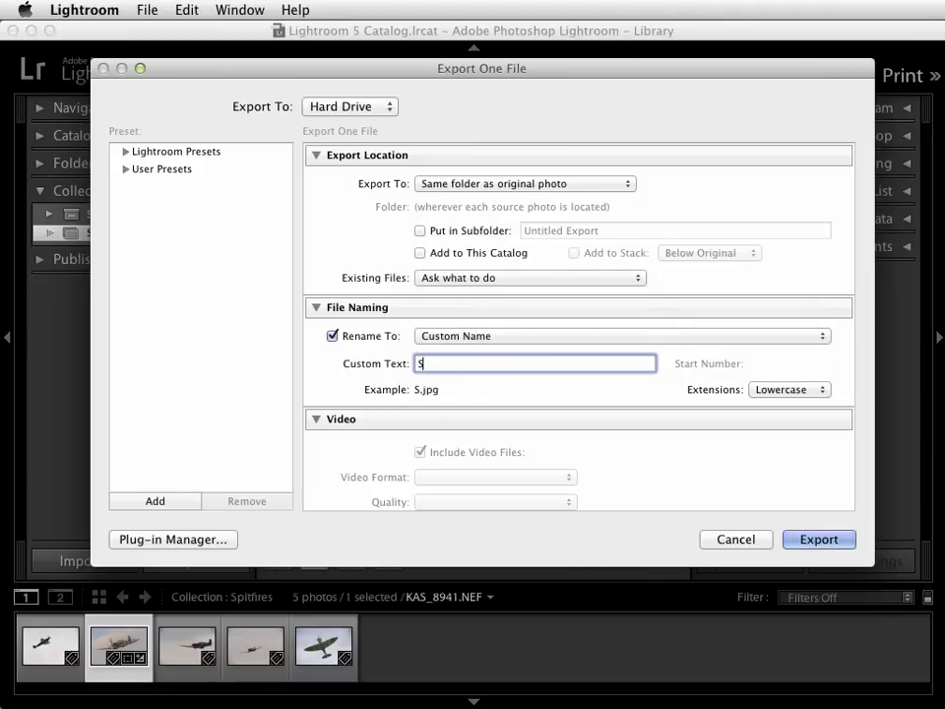
text(pitfire f)
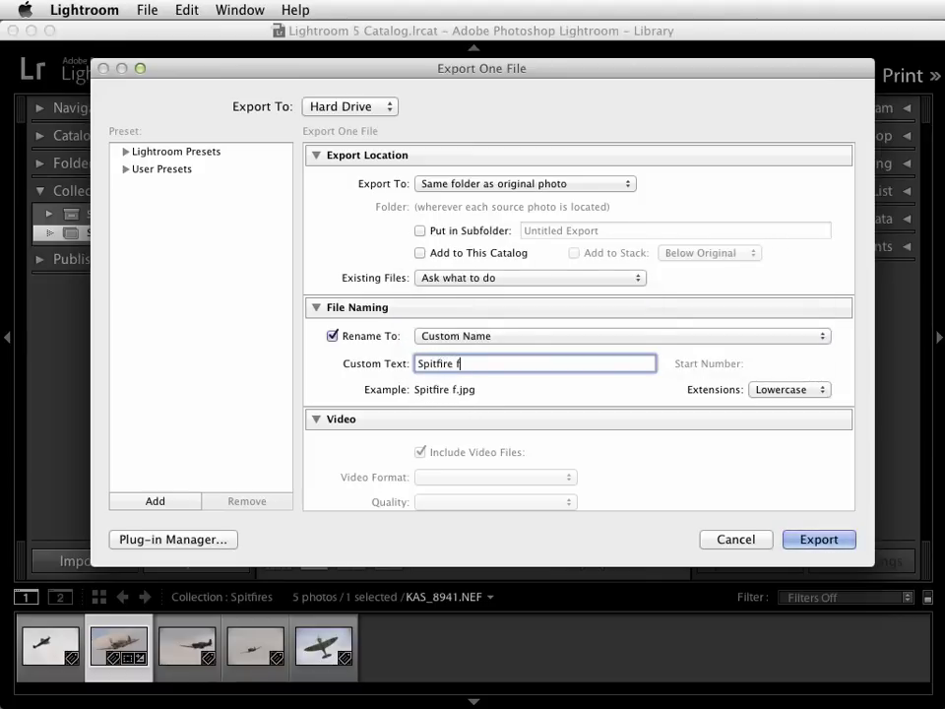
text(inal)
Step: Raise the JPEG quality to 100 and export the photo
scroll(672, 476, down, 5)
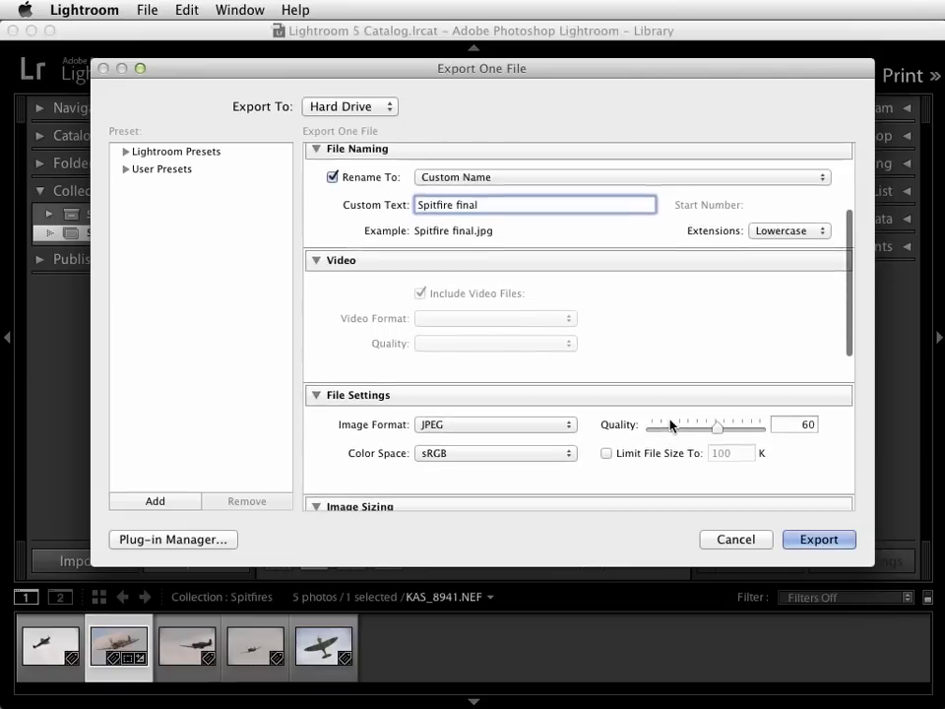
scroll(669, 424, down, 5)
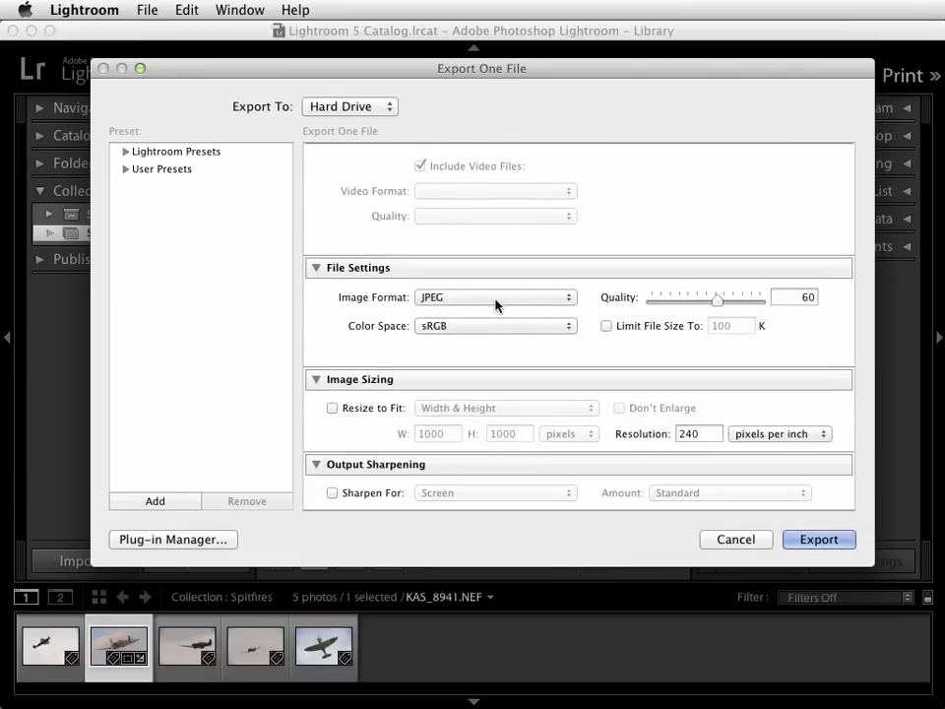
drag(717, 302, 785, 304)
scroll(787, 334, up, 1)
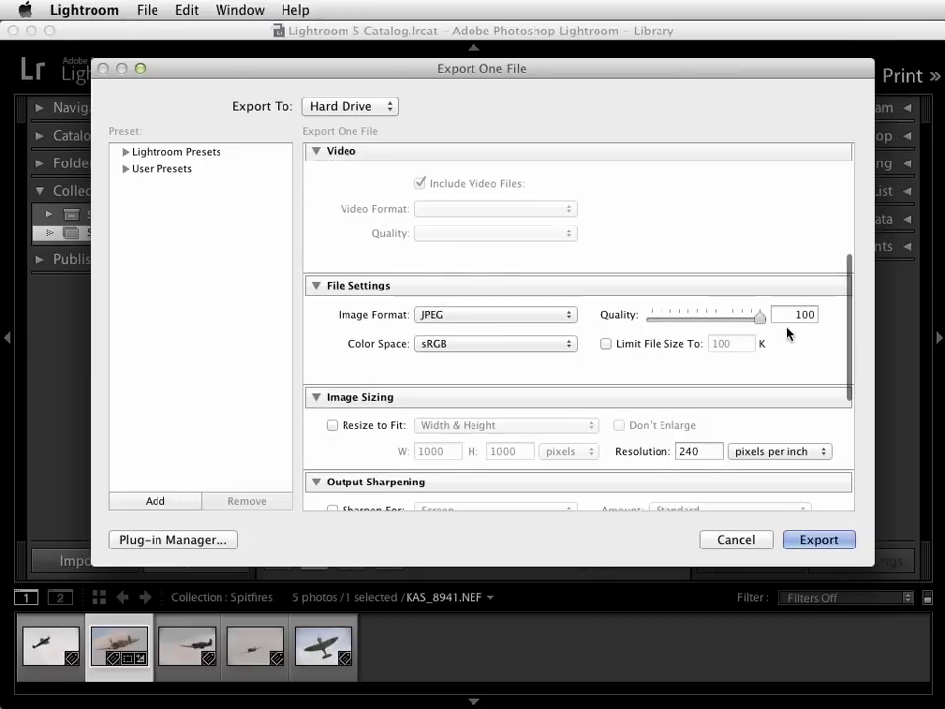
click(815, 539)
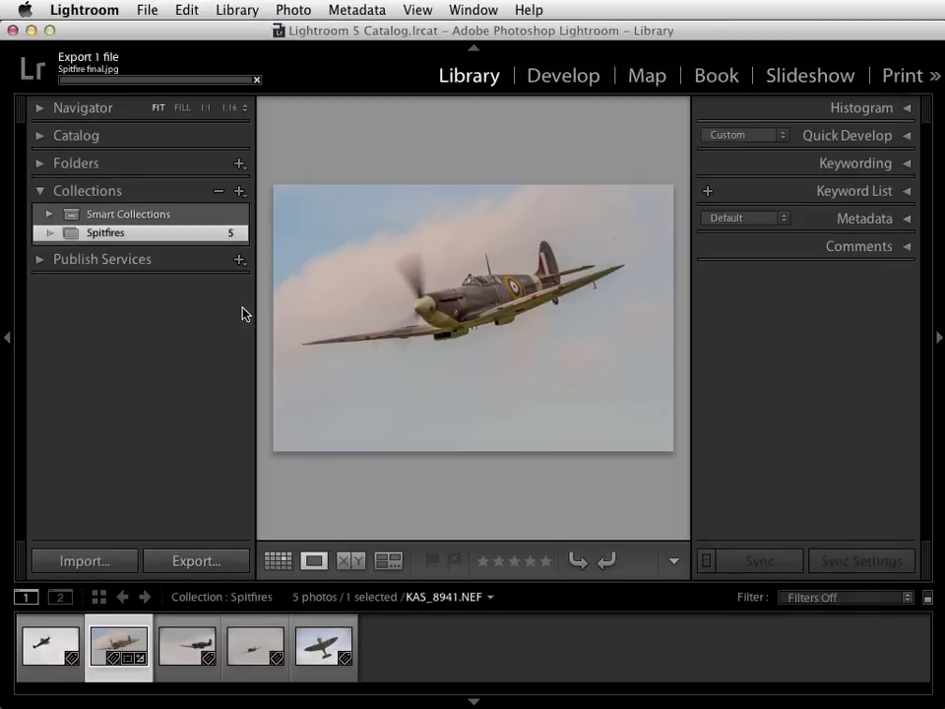